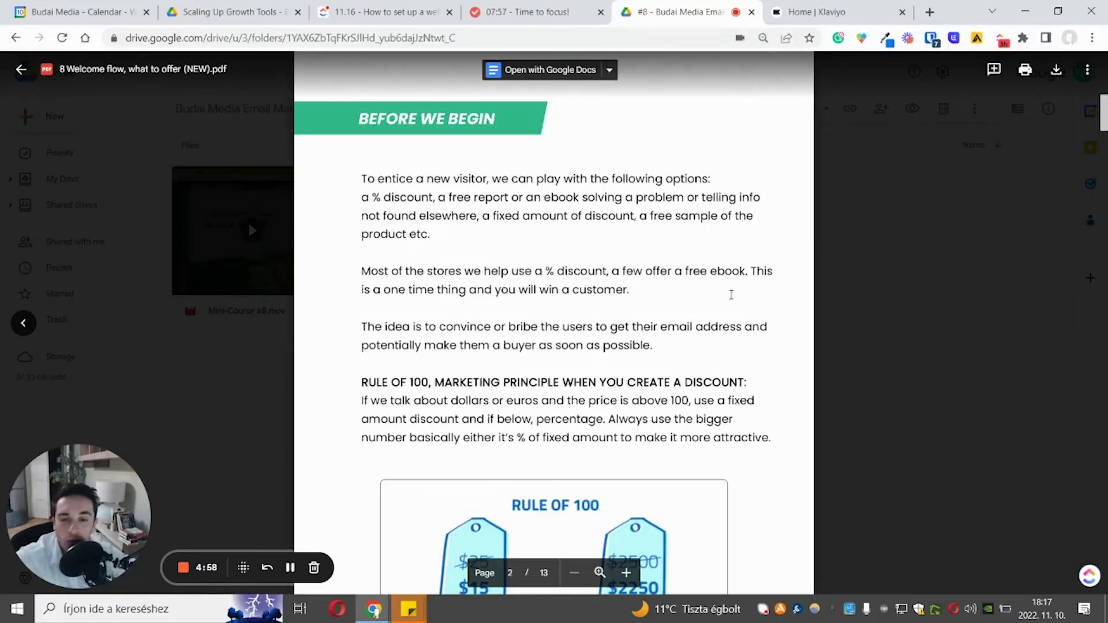
Read the welcome flow guide from the Rule of 100 through the Summary to the Flow Trigger & Filters section.
{"action": "scroll", "coordinate": [731, 295], "scroll_direction": "down", "scroll_amount": 4}
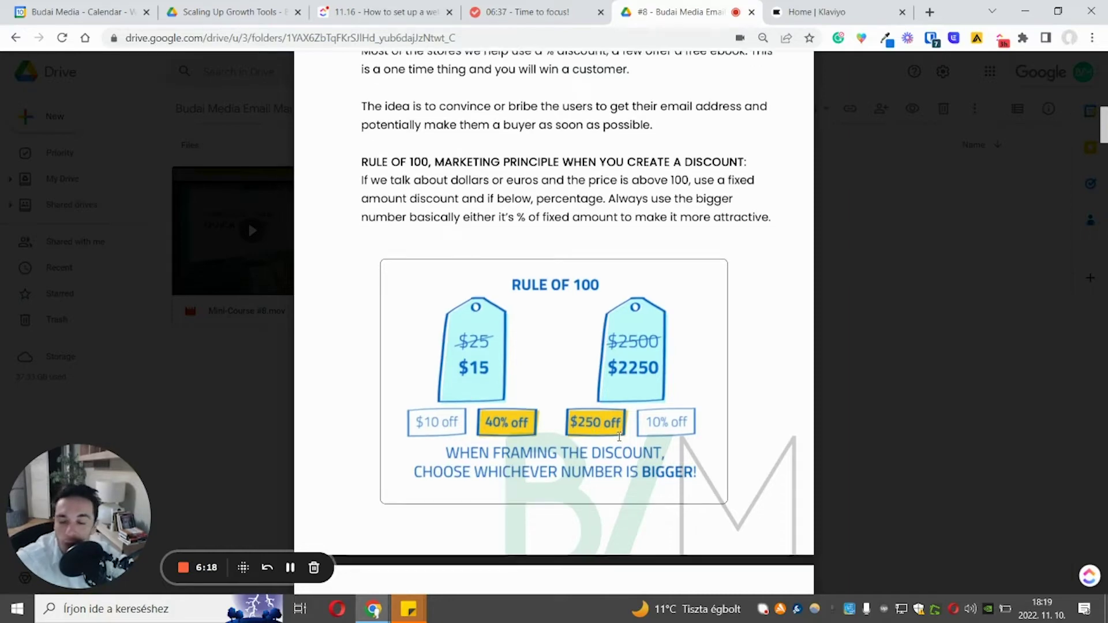
{"action": "scroll", "coordinate": [606, 431], "scroll_direction": "down", "scroll_amount": 7}
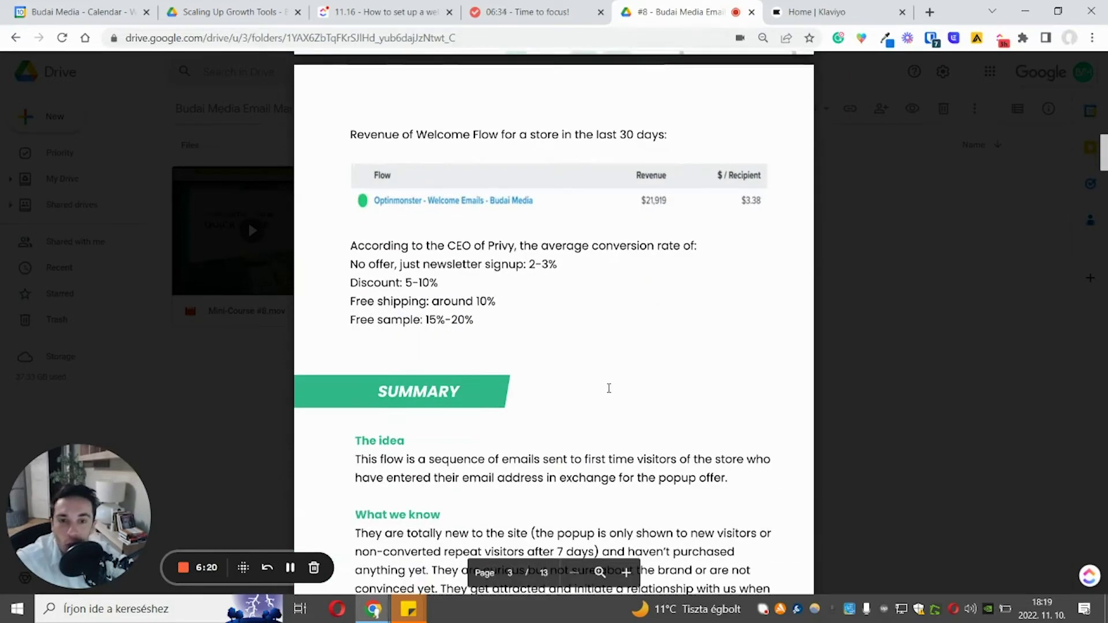
{"action": "scroll", "coordinate": [608, 388], "scroll_direction": "down", "scroll_amount": 5}
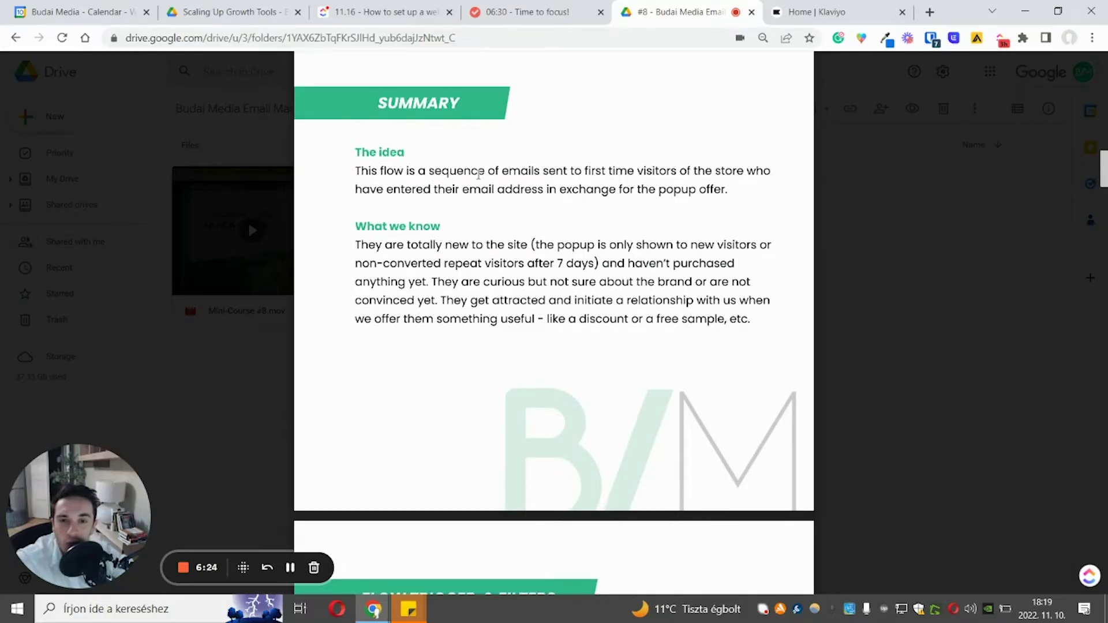
{"action": "triple_click", "coordinate": [627, 171]}
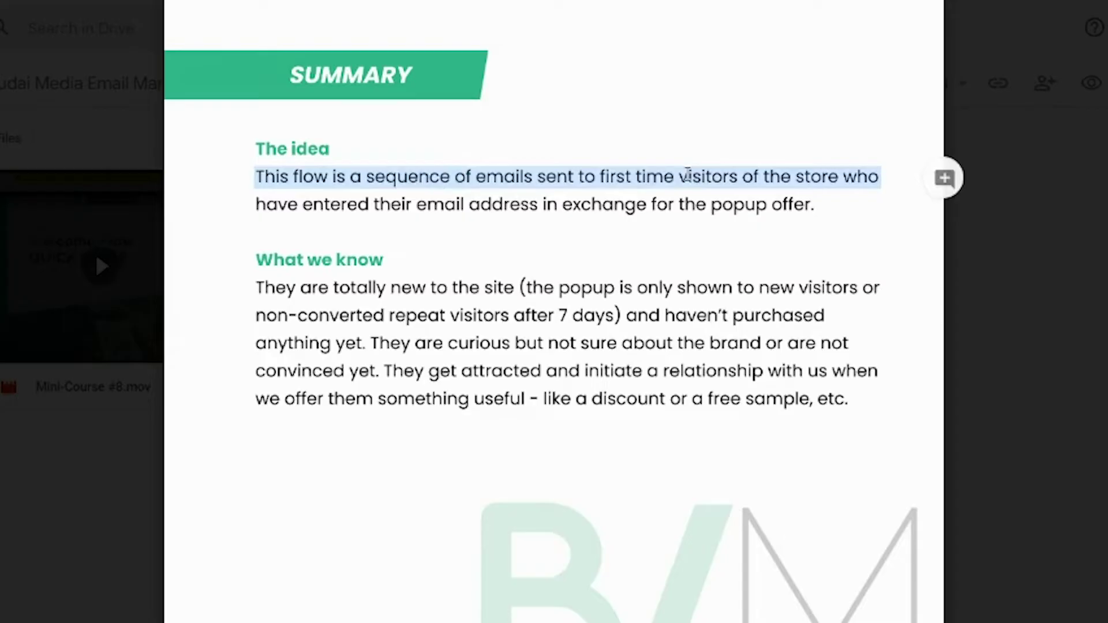
{"action": "left_click", "coordinate": [687, 174]}
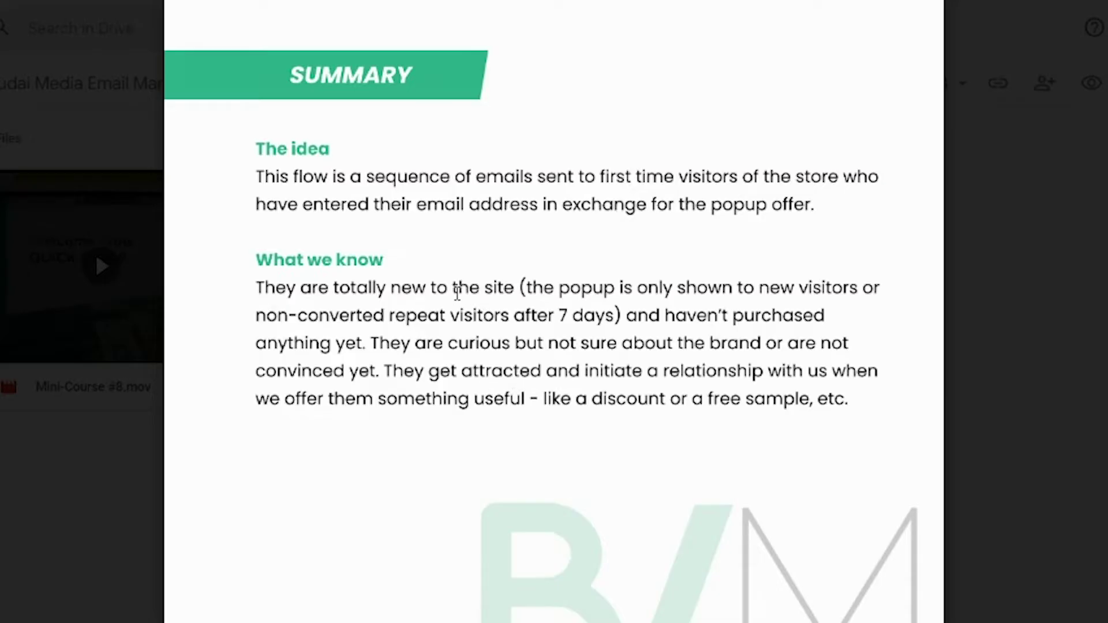
{"action": "left_click_drag", "start_coordinate": [255, 288], "coordinate": [586, 304]}
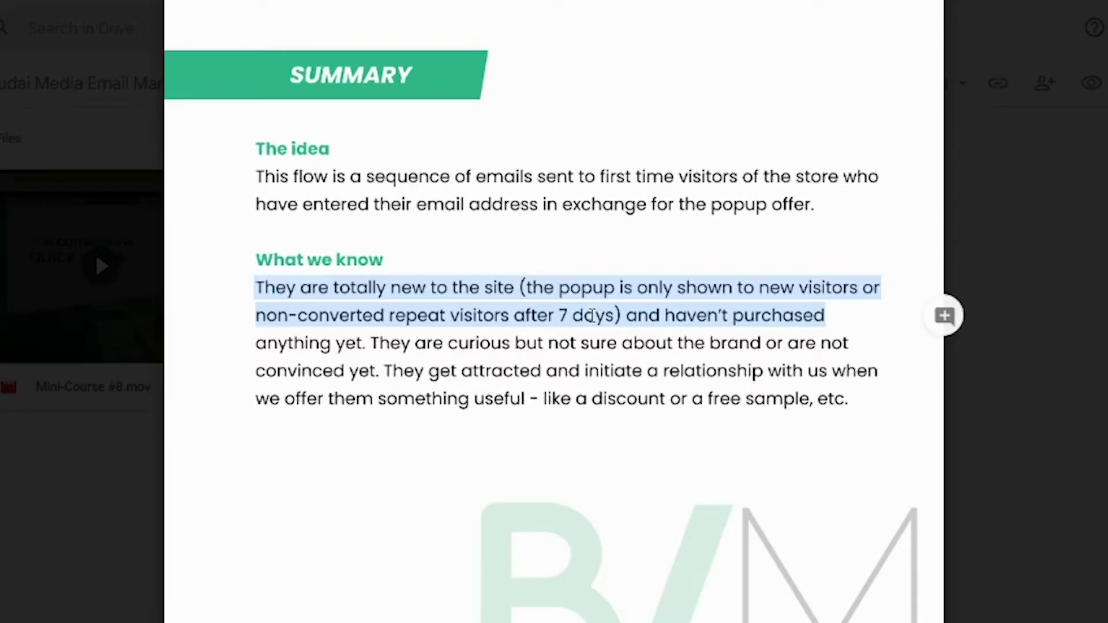
{"action": "scroll", "coordinate": [587, 421], "scroll_direction": "down", "scroll_amount": 10}
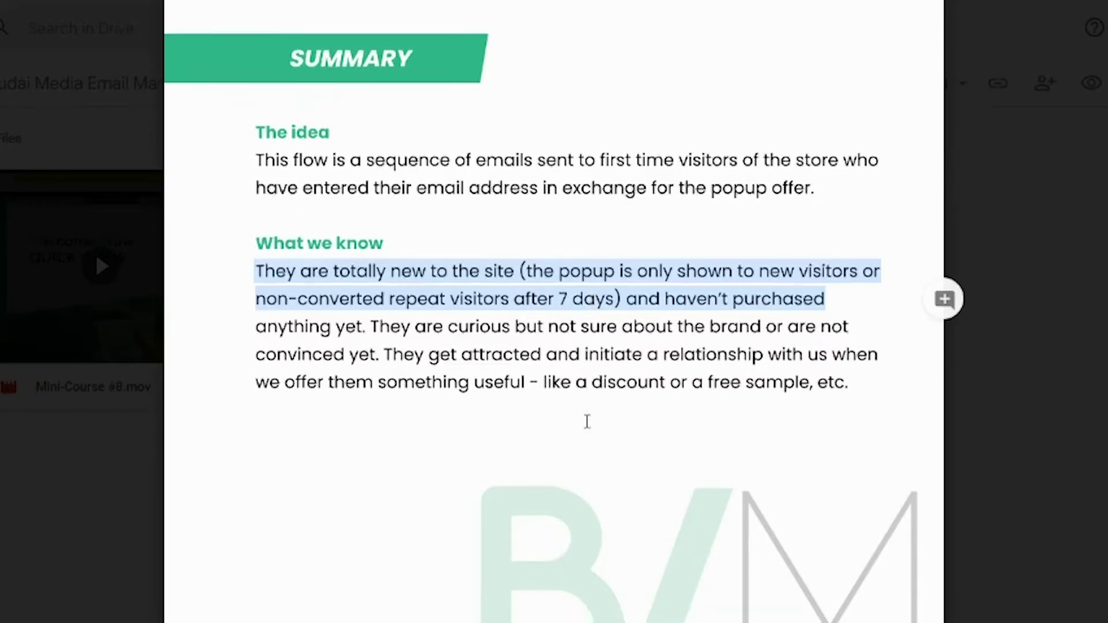
{"action": "scroll", "coordinate": [588, 422], "scroll_direction": "down", "scroll_amount": 3}
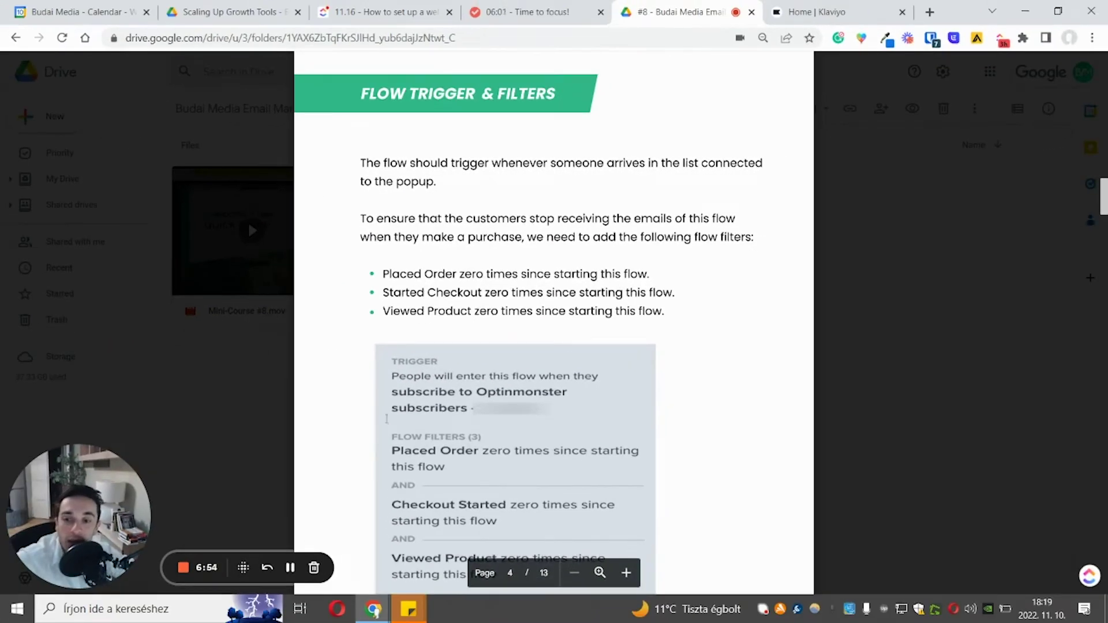
{"action": "scroll", "coordinate": [577, 334], "scroll_direction": "down", "scroll_amount": 2}
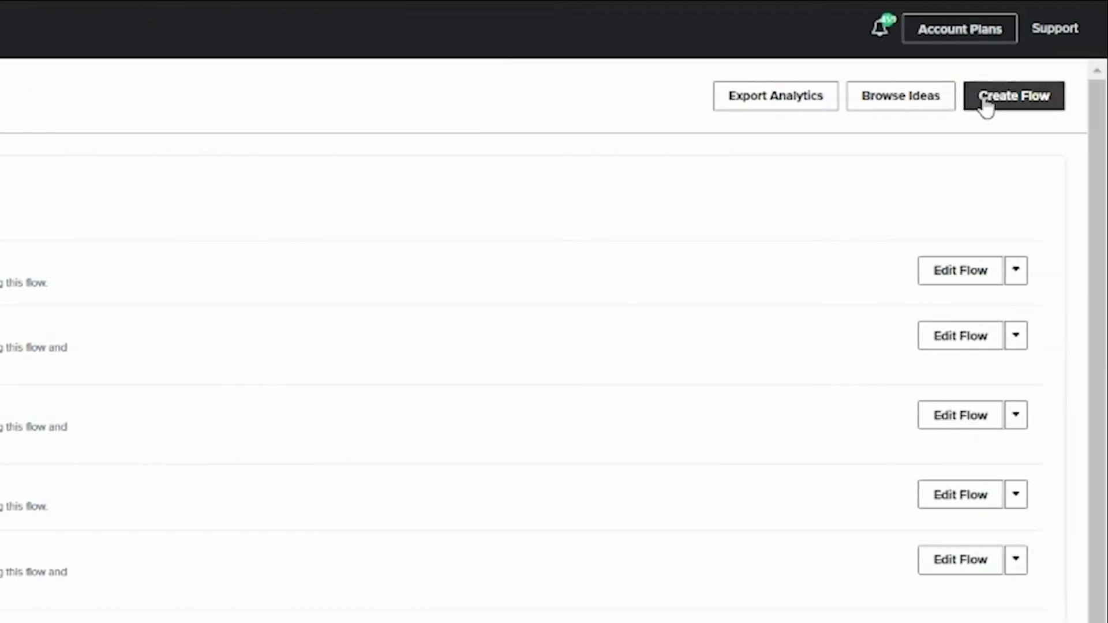
Search Klaviyo's flow ideas for "welcome" and preview the list-based Standard Welcome Series template.
{"action": "left_click", "coordinate": [918, 102]}
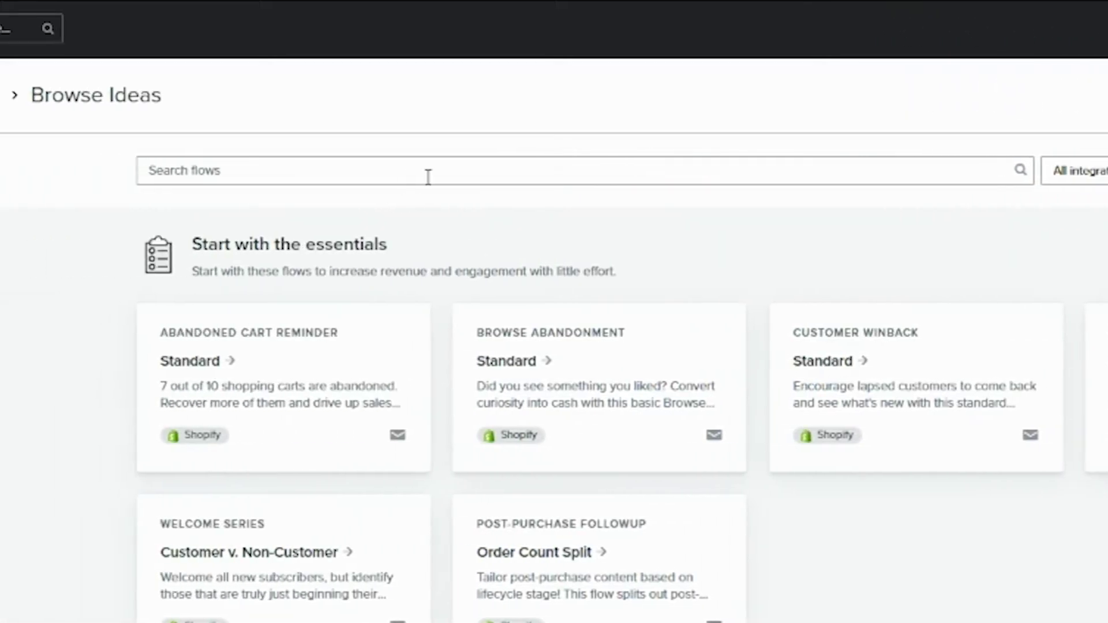
{"action": "left_click", "coordinate": [428, 177]}
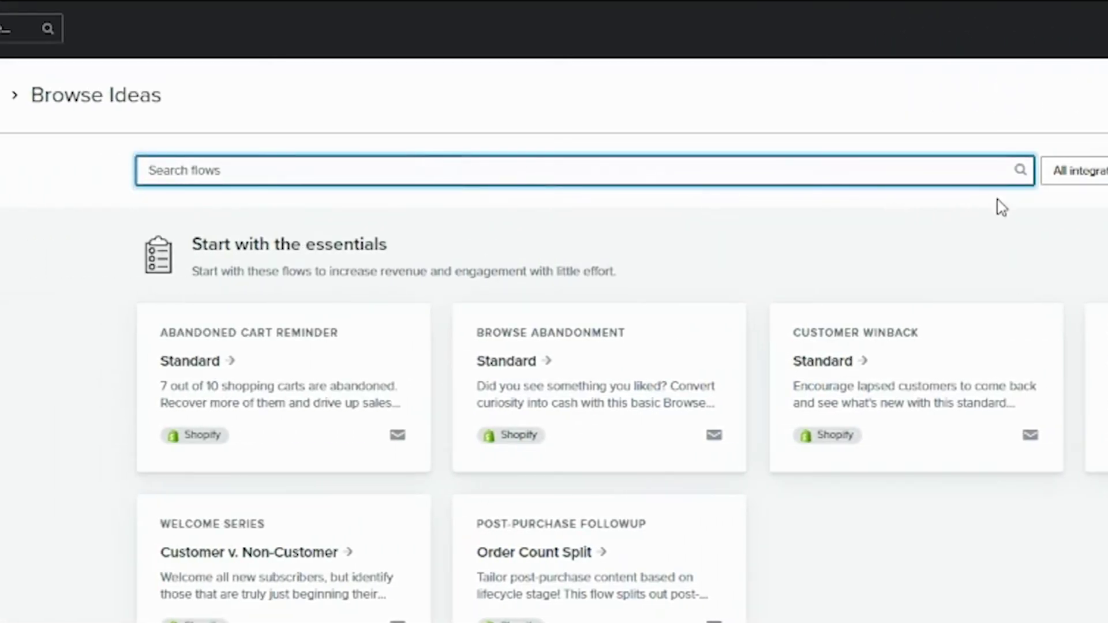
{"action": "type", "text": "welcome"}
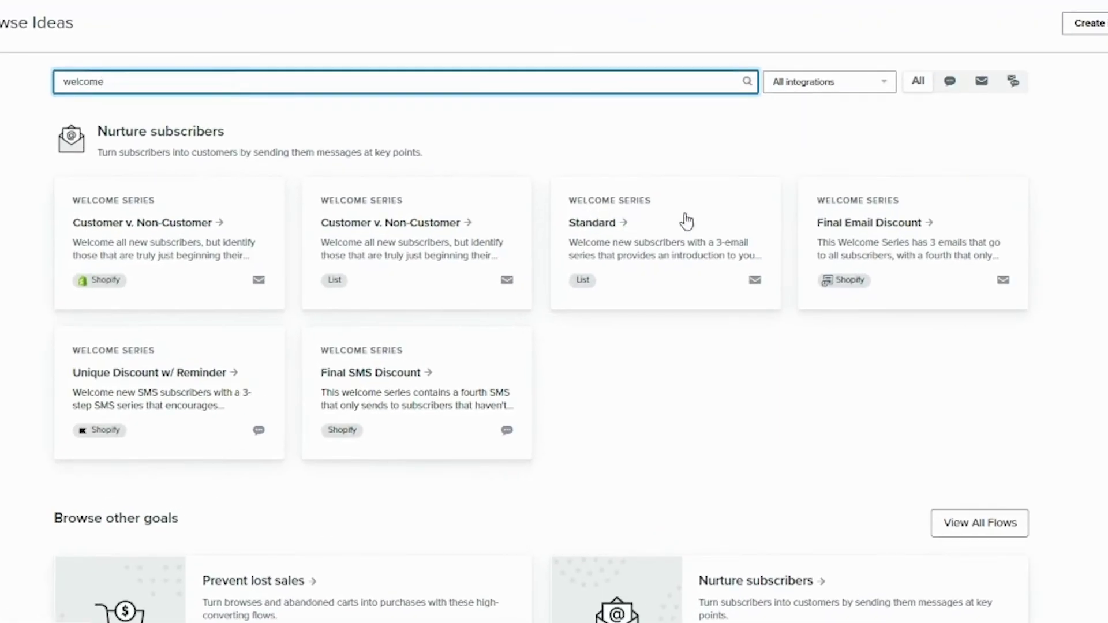
{"action": "left_click", "coordinate": [615, 245]}
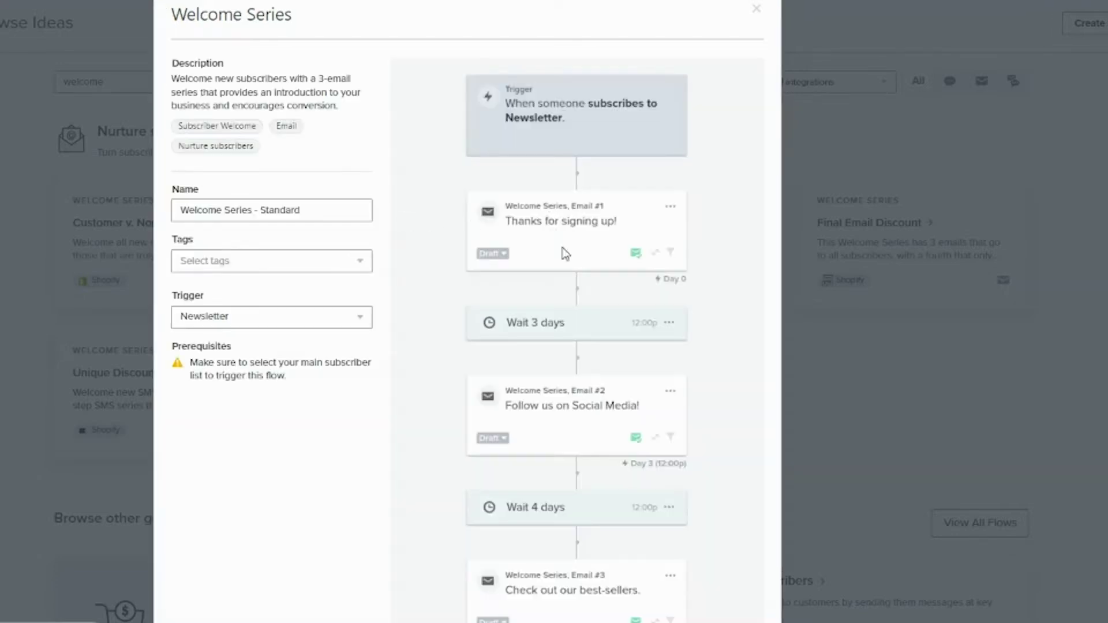
{"action": "scroll", "coordinate": [564, 250], "scroll_direction": "down", "scroll_amount": 3}
{"action": "scroll", "coordinate": [578, 453], "scroll_direction": "up", "scroll_amount": 5}
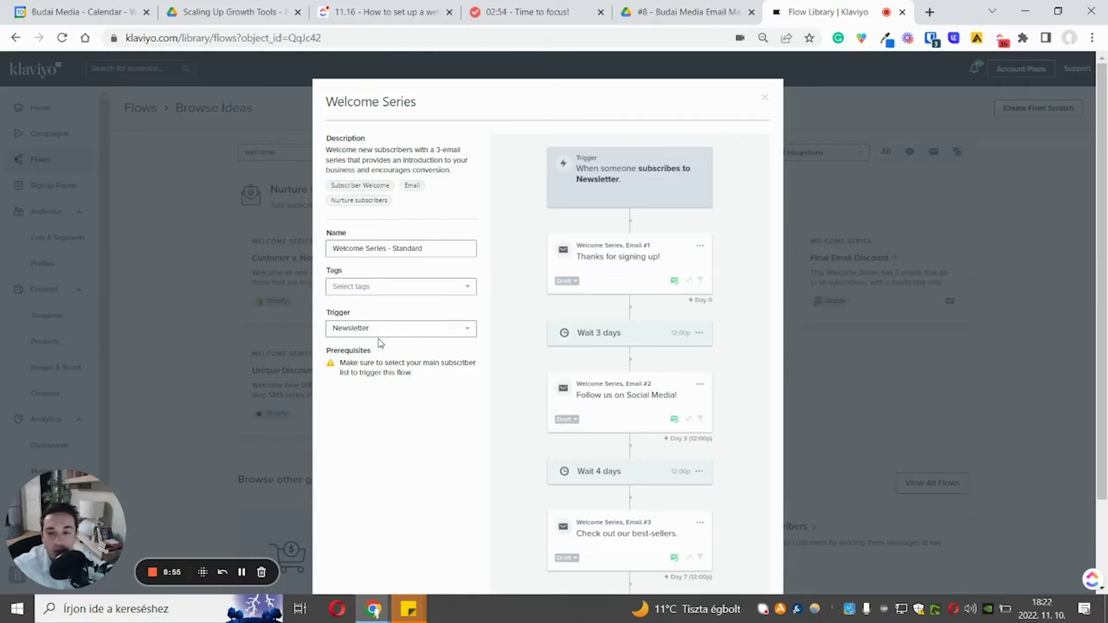
{"action": "left_click", "coordinate": [768, 100]}
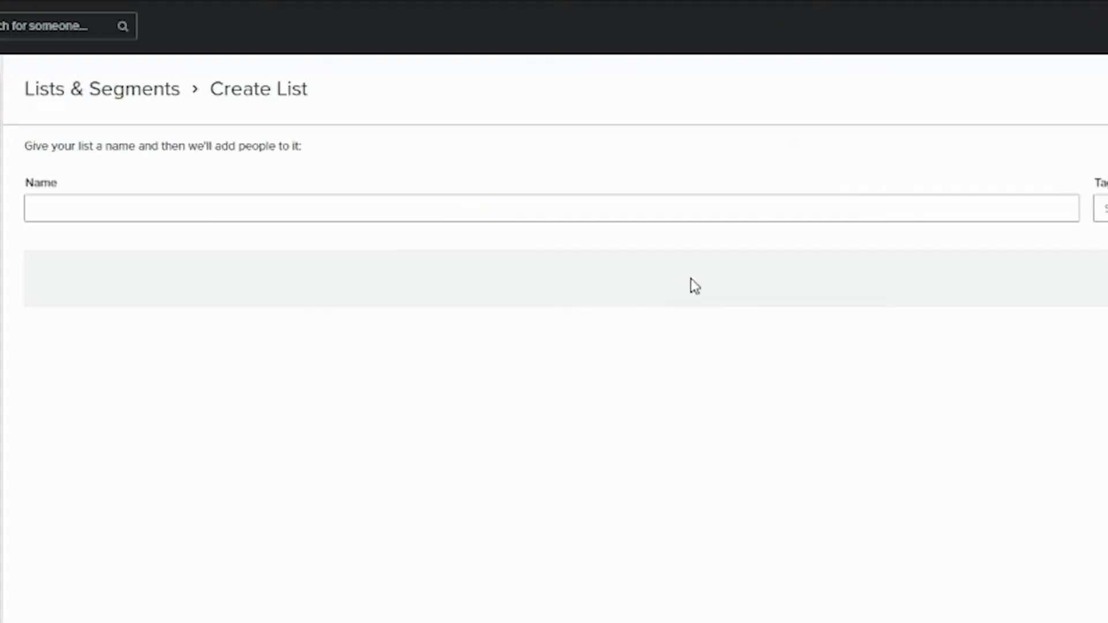
Create a new list named "Website popup subscribers".
{"action": "left_click", "coordinate": [419, 203]}
{"action": "type", "text": "Website p"}
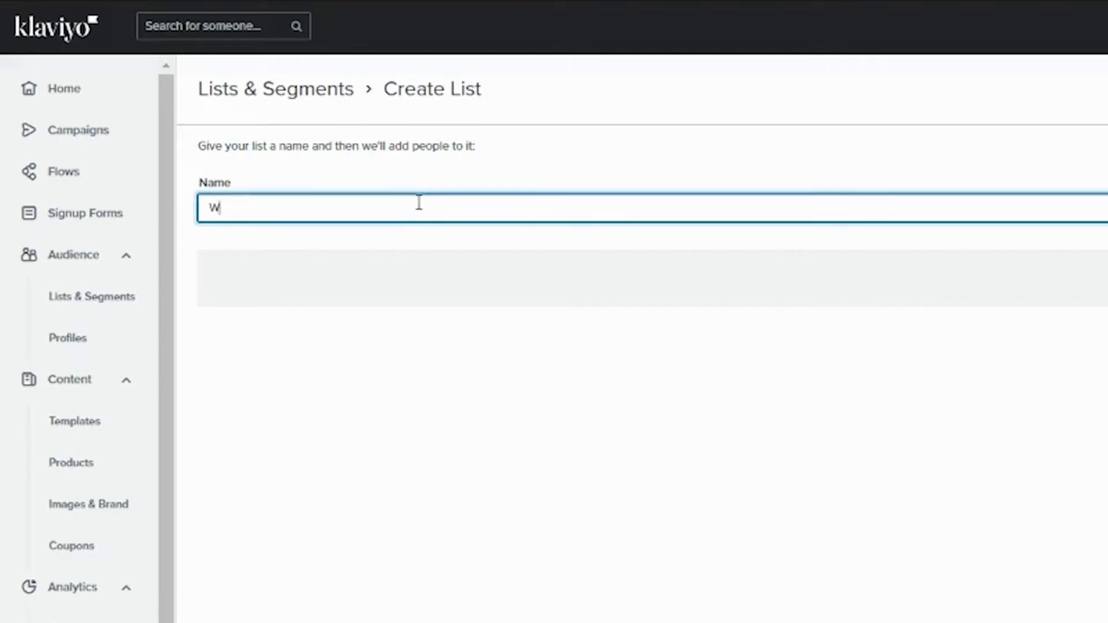
{"action": "type", "text": "opup subscribers"}
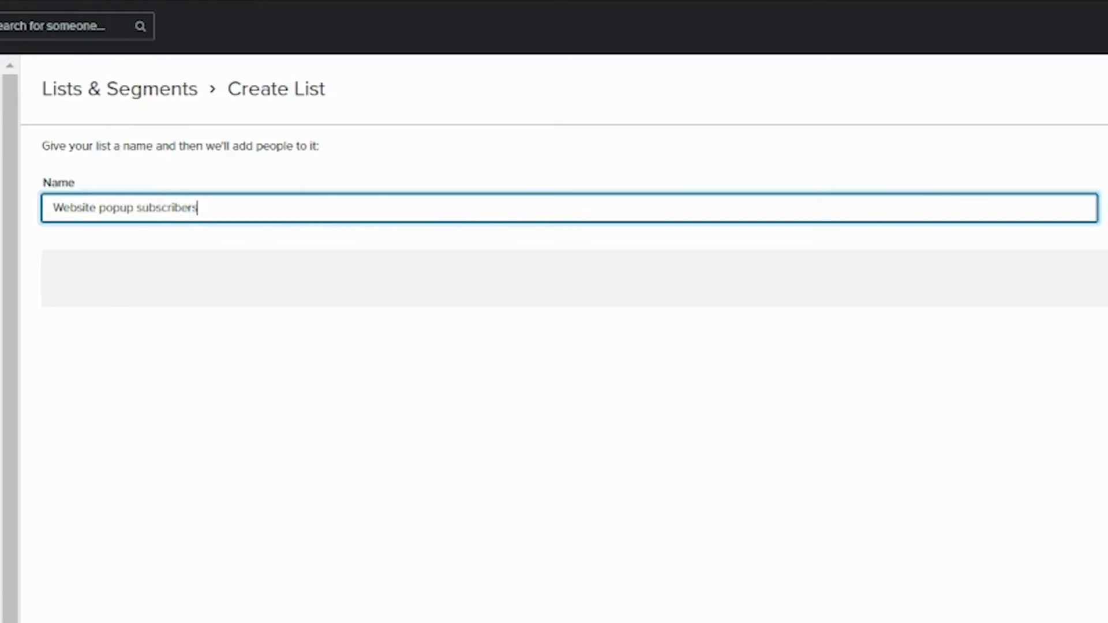
{"action": "left_click", "coordinate": [1041, 288]}
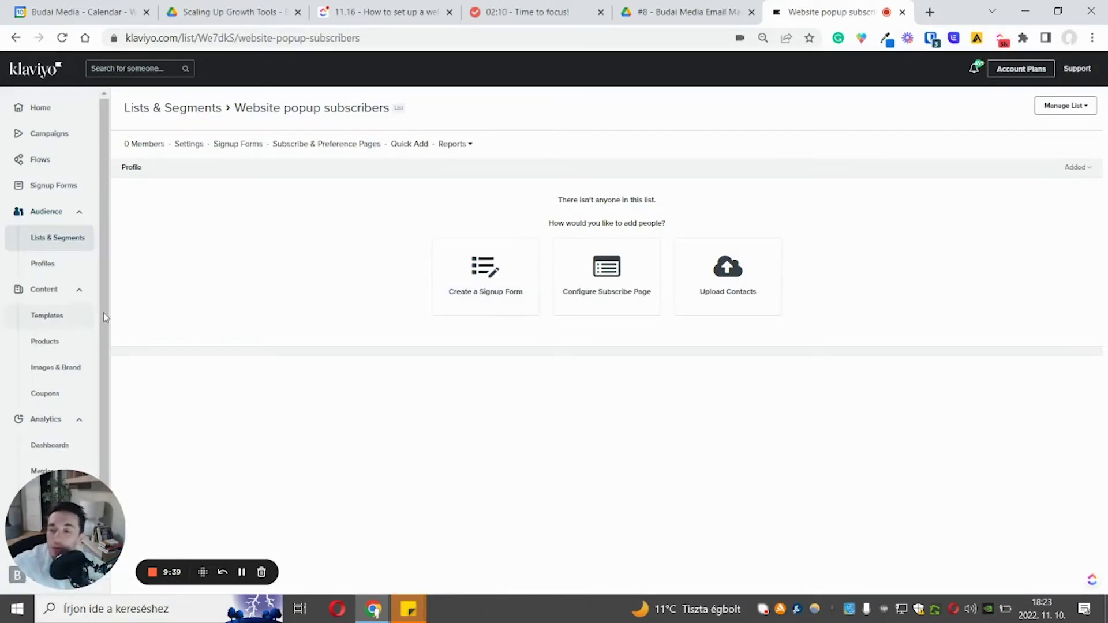
Show only the lists in the Lists & Segments overview.
{"action": "left_click", "coordinate": [62, 241]}
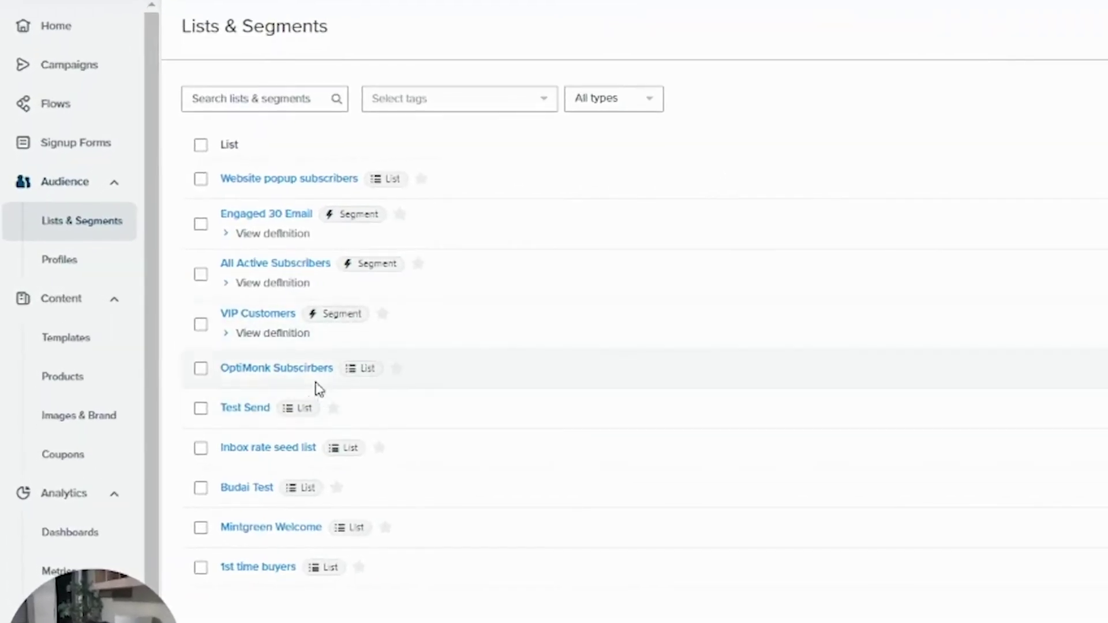
{"action": "left_click", "coordinate": [578, 107]}
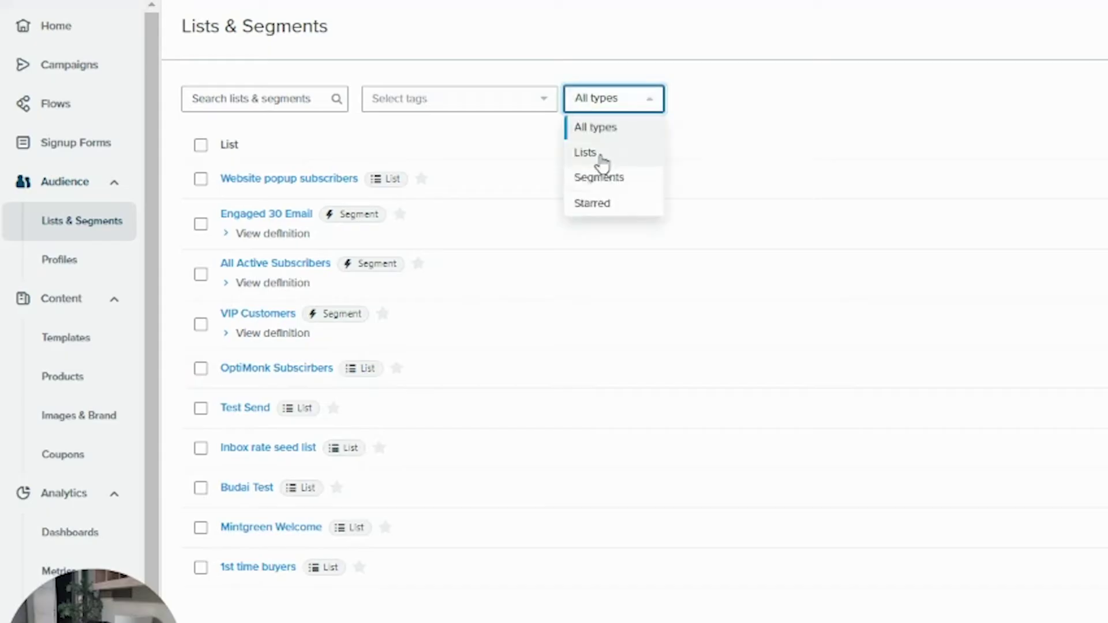
{"action": "left_click", "coordinate": [585, 153]}
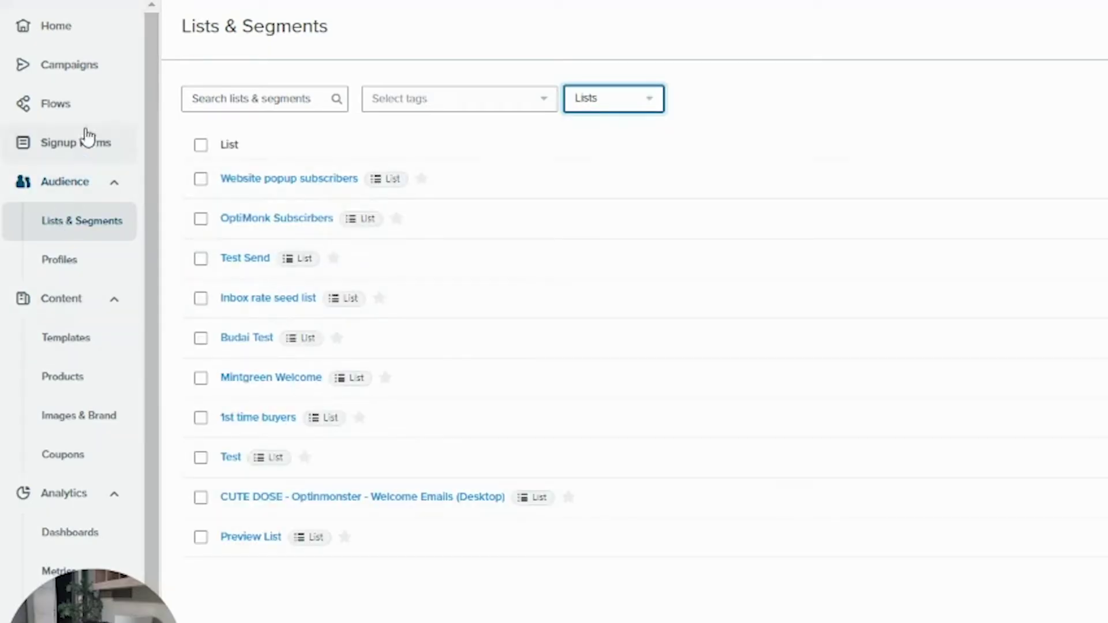
Find the Standard Welcome Series template by searching the flow ideas for "welcome", and open its setup.
{"action": "left_click", "coordinate": [790, 177]}
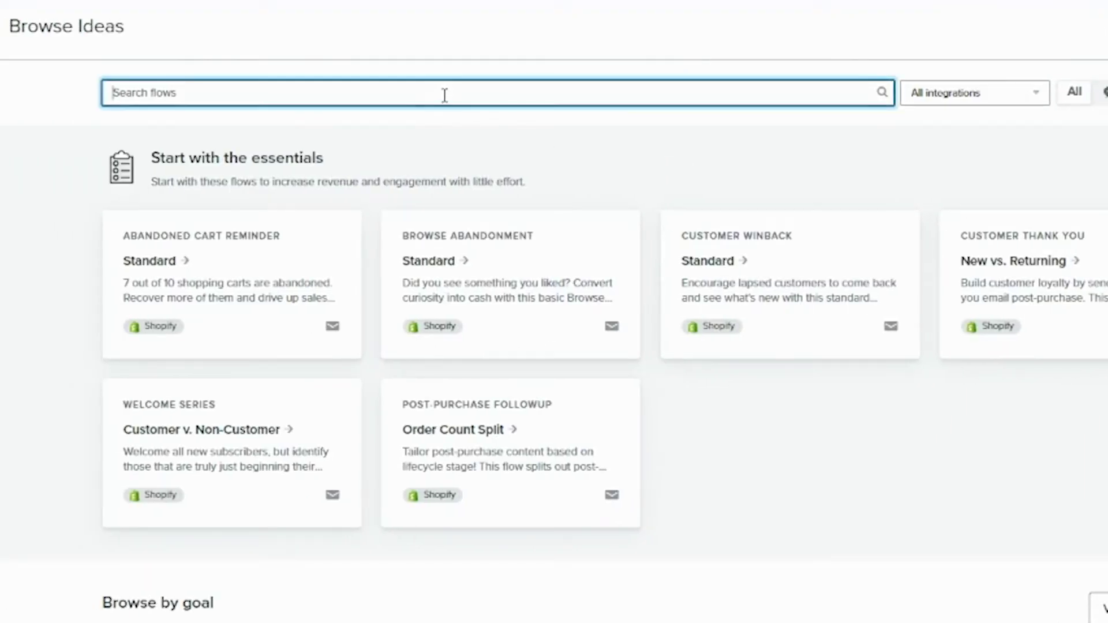
{"action": "type", "text": "welcome"}
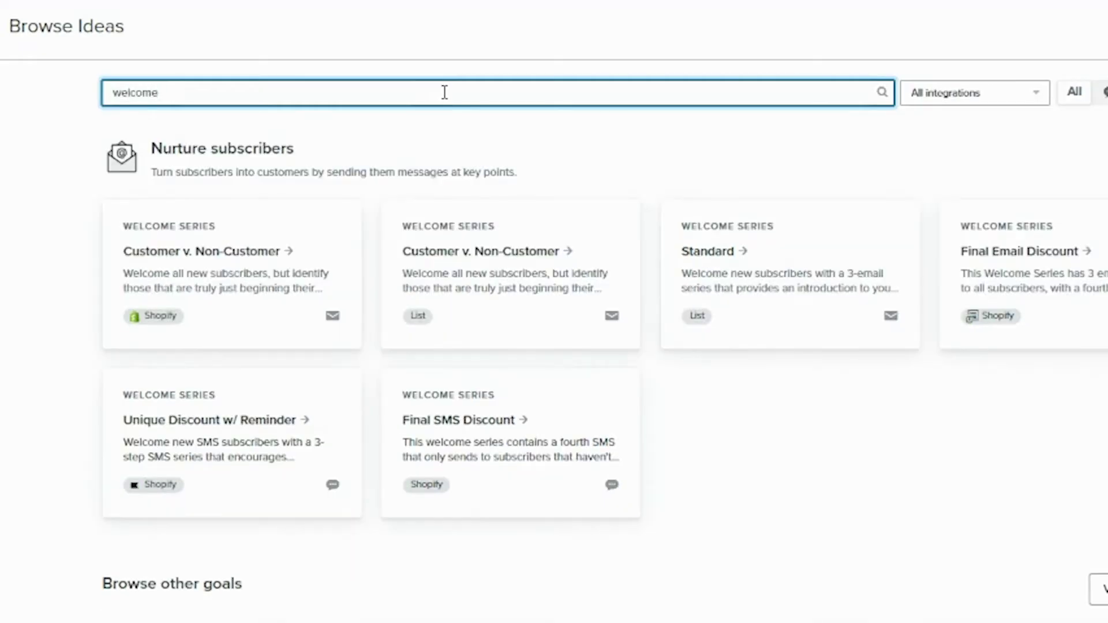
{"action": "left_click", "coordinate": [762, 279]}
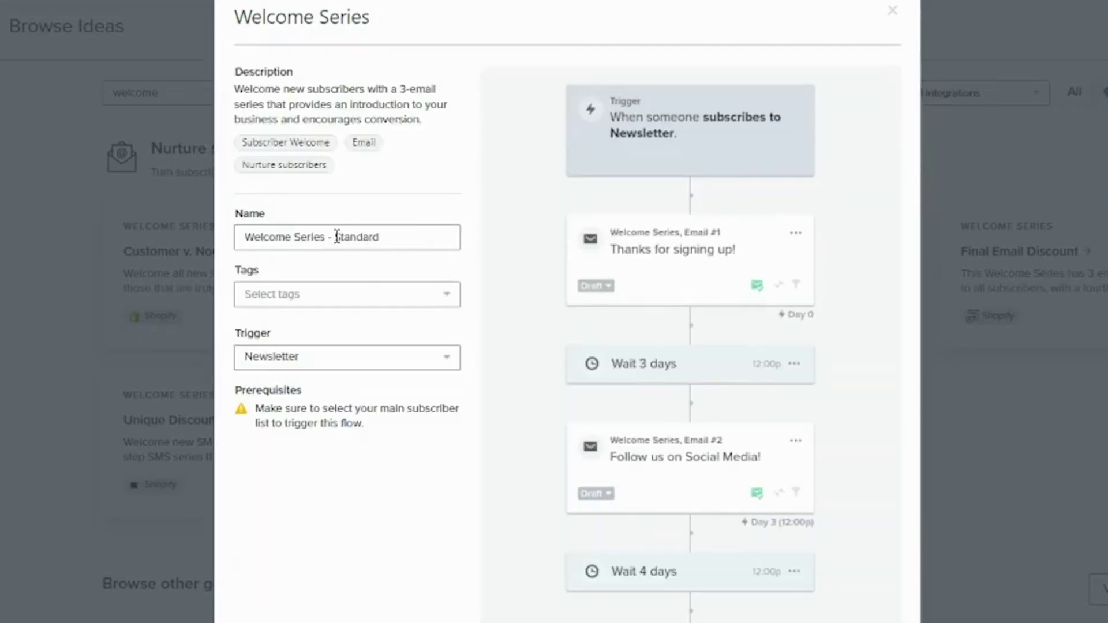
Create the flow as "Welcome Series - Popup Subscribers" with the Website popup subscribers list as its trigger.
{"action": "left_click_drag", "start_coordinate": [337, 237], "coordinate": [443, 237]}
{"action": "type", "text": "Popup Subscribers"}
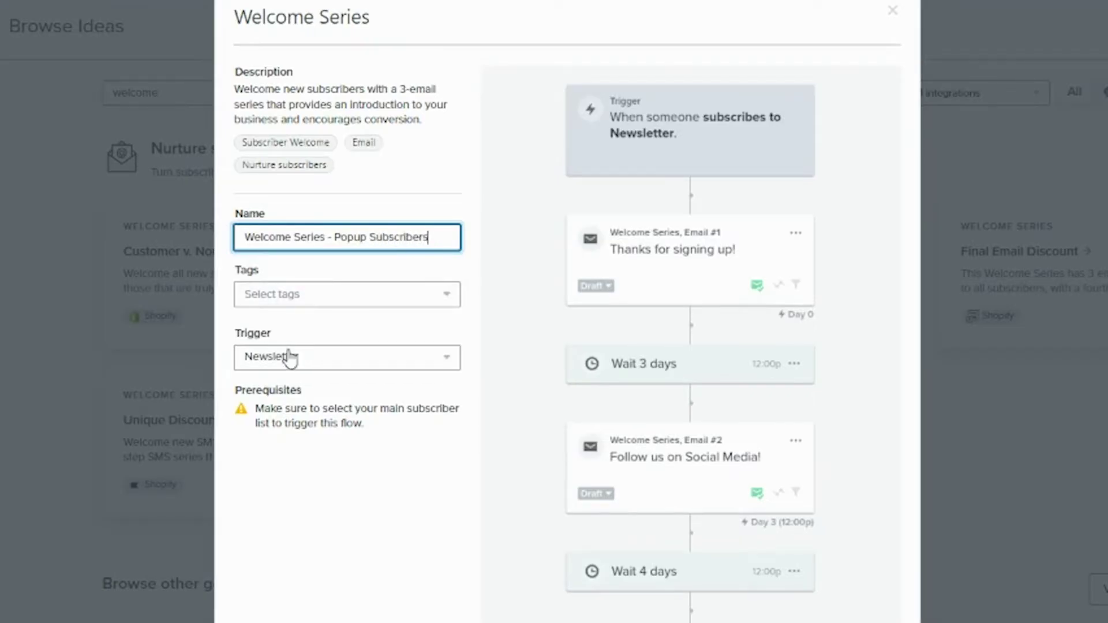
{"action": "left_click", "coordinate": [286, 356]}
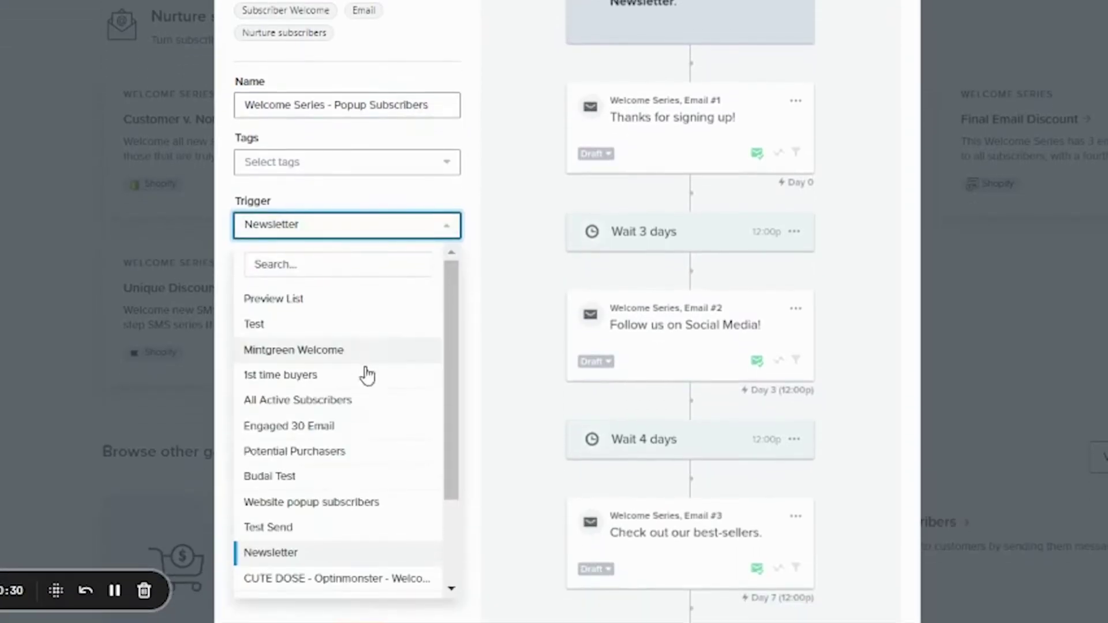
{"action": "scroll", "coordinate": [380, 473], "scroll_direction": "down", "scroll_amount": 2}
{"action": "left_click", "coordinate": [349, 386]}
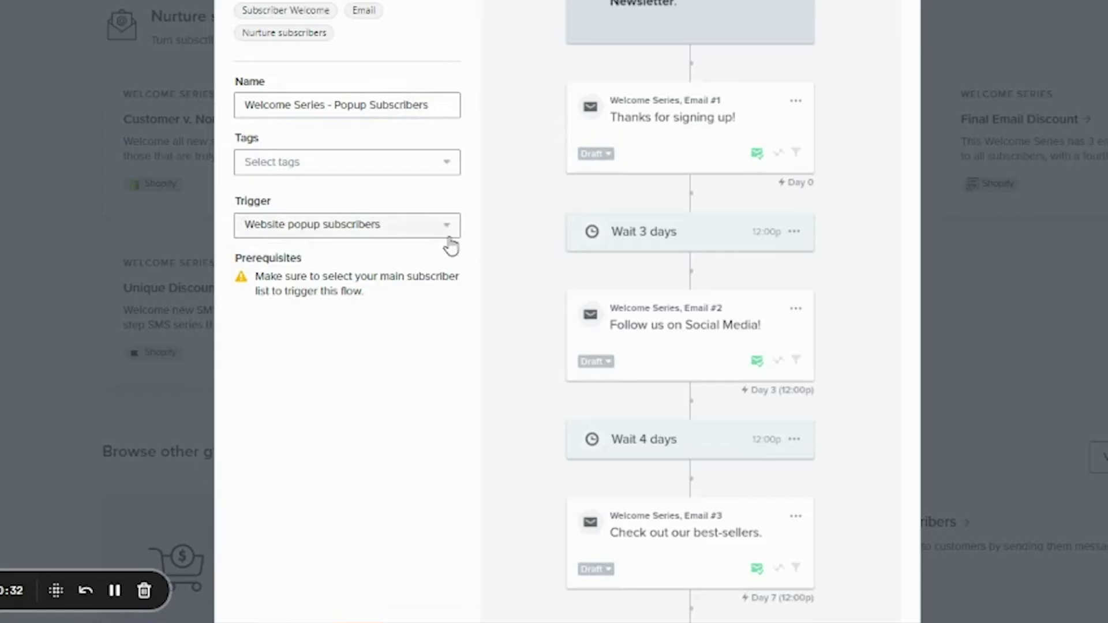
{"action": "scroll", "coordinate": [744, 555], "scroll_direction": "down", "scroll_amount": 3}
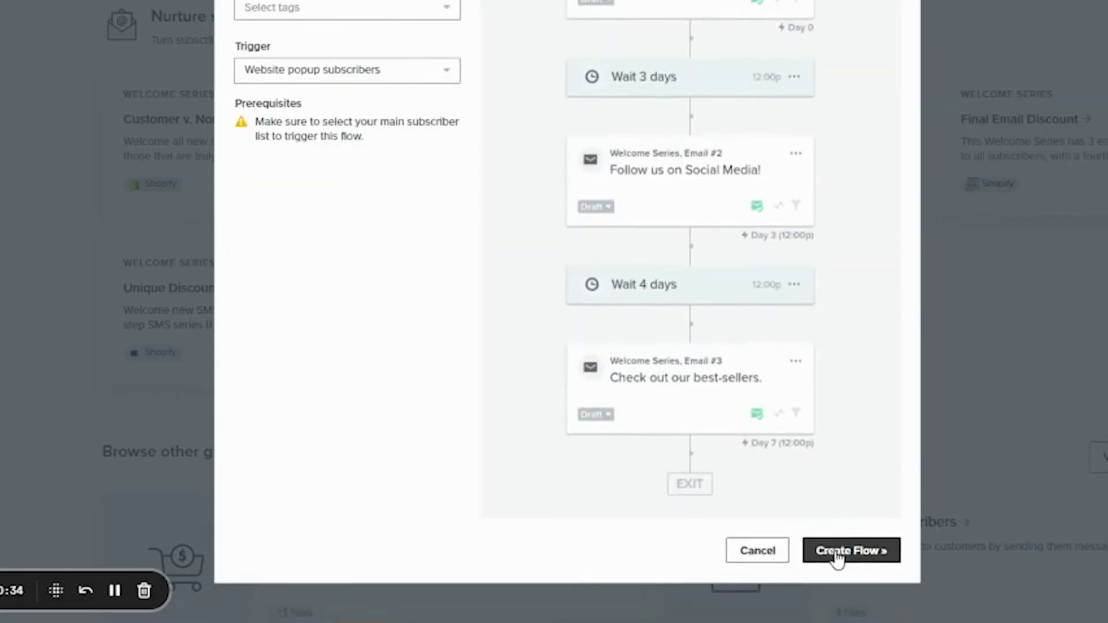
{"action": "left_click", "coordinate": [843, 555]}
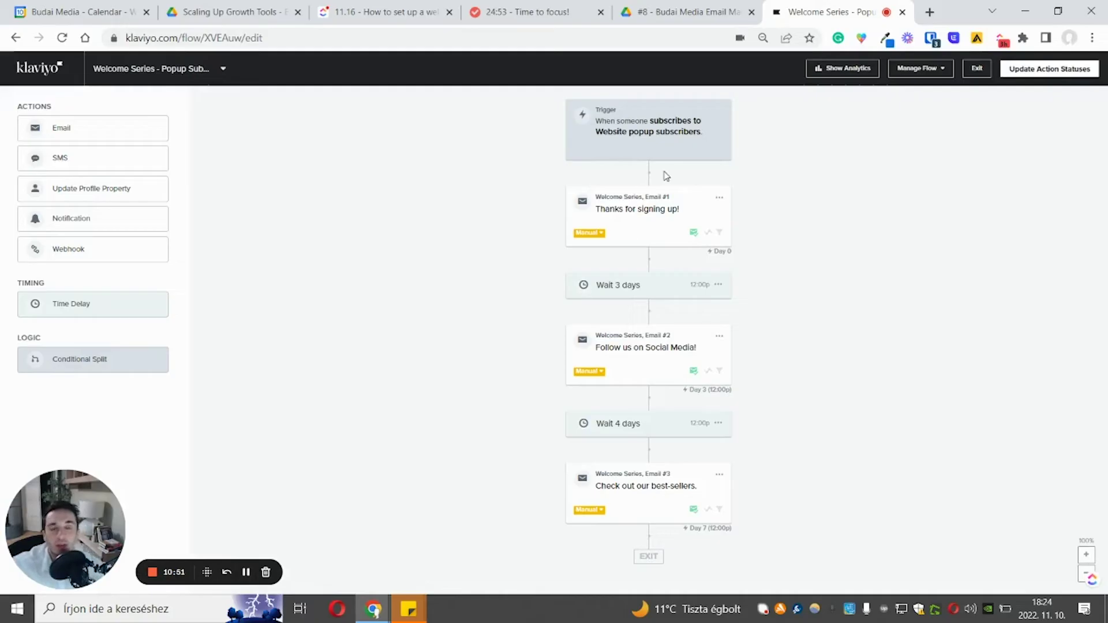
Open the flow's trigger setup and check the required flow filters in the PDF guide on Google Drive.
{"action": "left_click", "coordinate": [667, 139]}
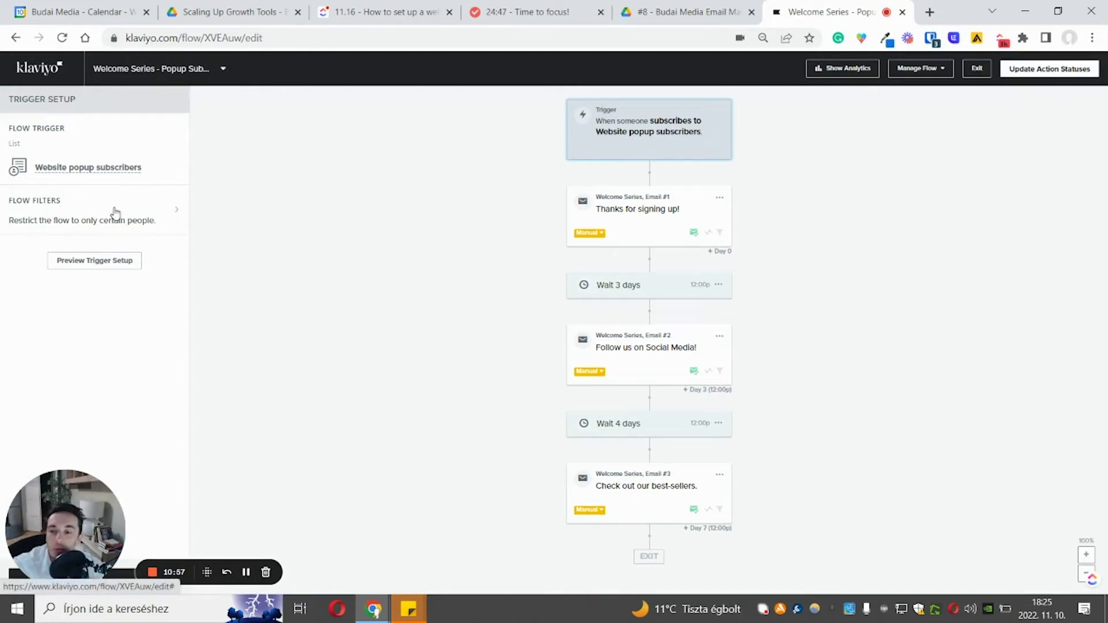
{"action": "key", "text": "ctrl+shift+Tab"}
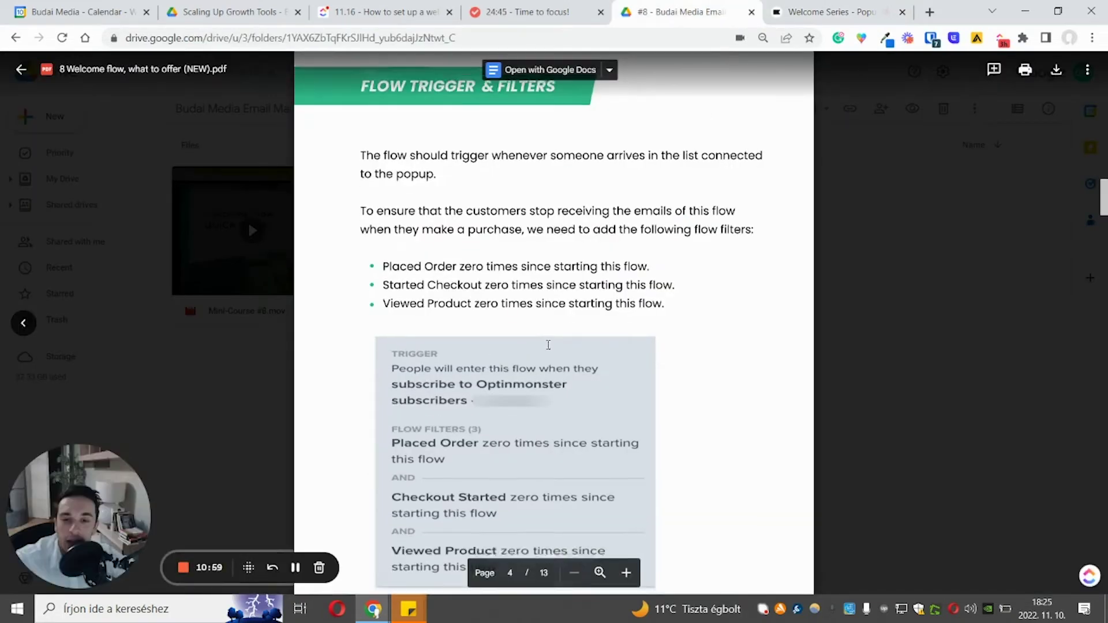
{"action": "scroll", "coordinate": [548, 345], "scroll_direction": "down", "scroll_amount": 3}
{"action": "scroll", "coordinate": [464, 220], "scroll_direction": "up", "scroll_amount": 2}
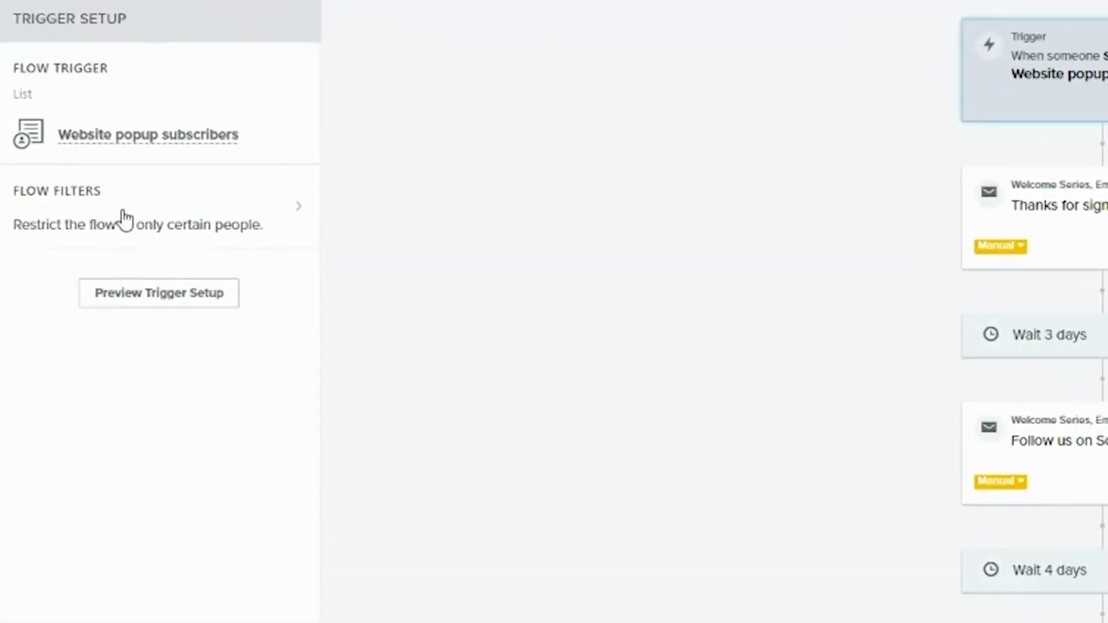
Add a flow filter based on what someone has done, requiring Placed Order zero times.
{"action": "left_click", "coordinate": [125, 219]}
{"action": "left_click", "coordinate": [194, 165]}
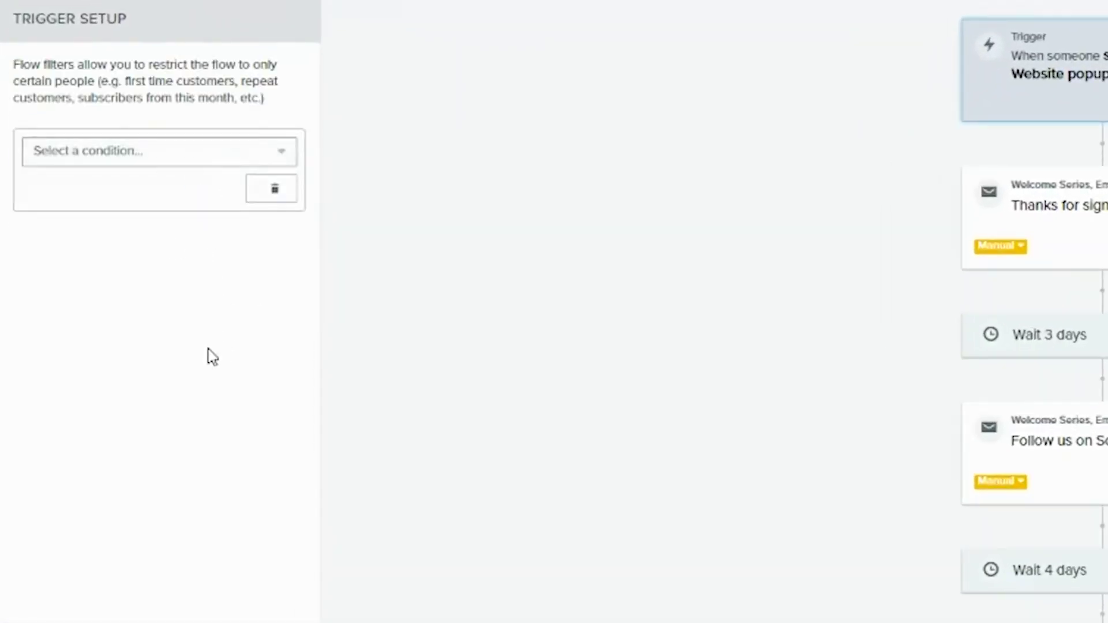
{"action": "left_click", "coordinate": [144, 152]}
{"action": "left_click", "coordinate": [149, 182]}
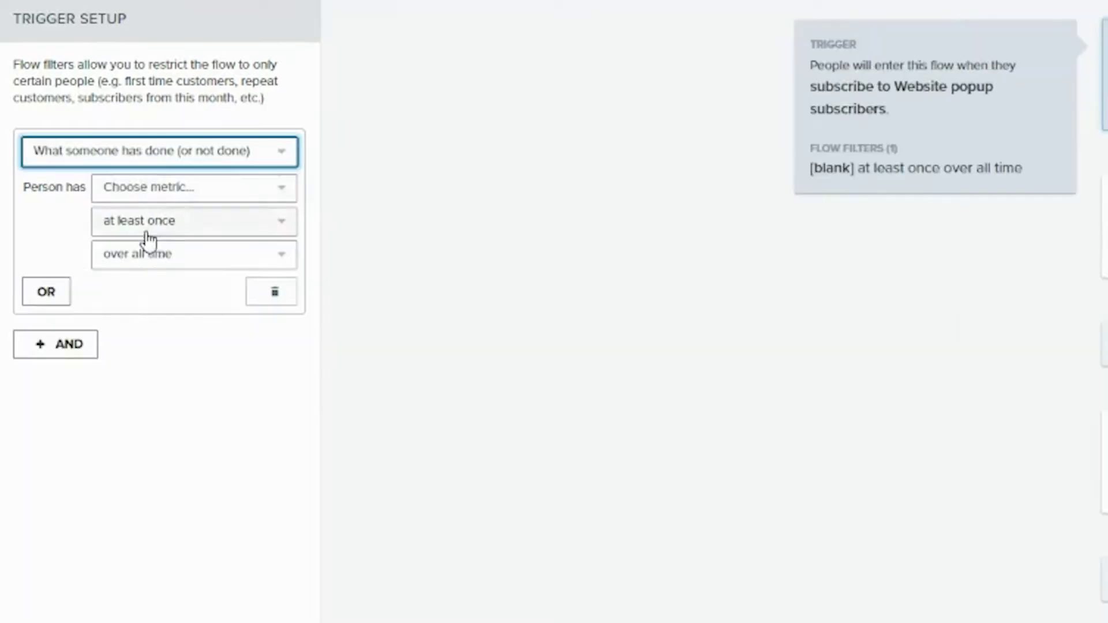
{"action": "left_click", "coordinate": [159, 198]}
{"action": "left_click_drag", "start_coordinate": [304, 325], "coordinate": [304, 554]}
{"action": "left_click", "coordinate": [210, 447]}
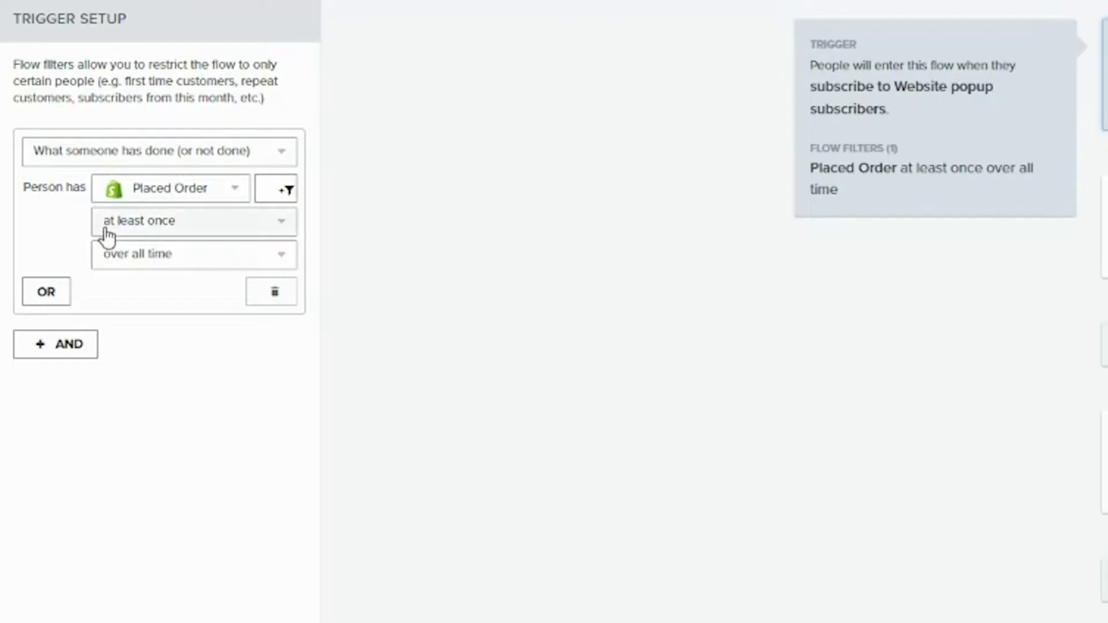
{"action": "left_click", "coordinate": [110, 231]}
{"action": "left_click", "coordinate": [158, 286]}
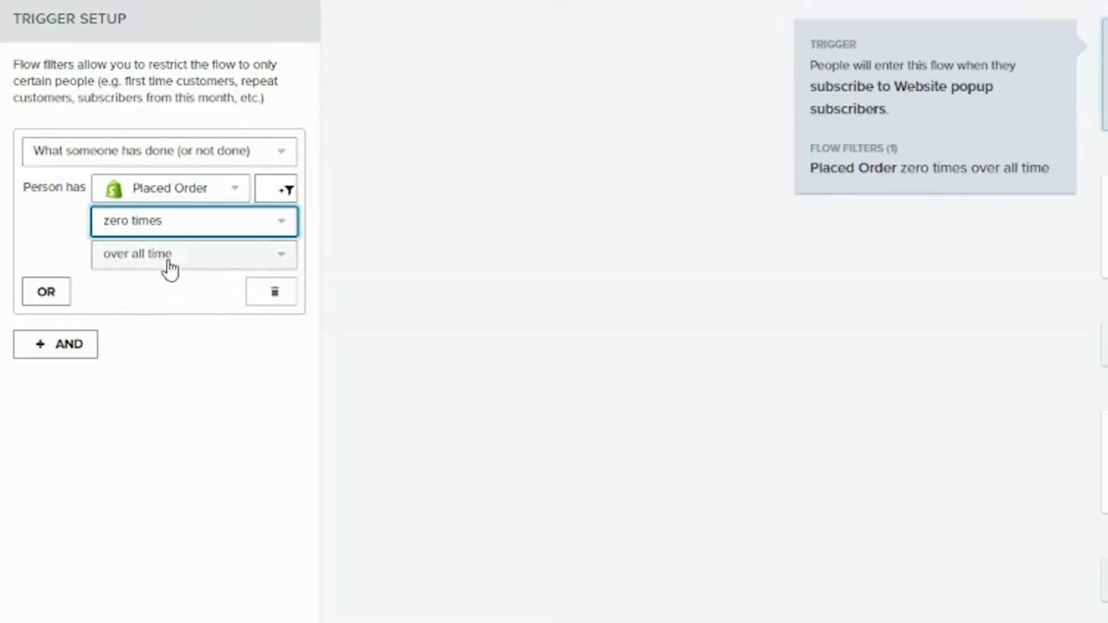
Add a second AND condition based on what someone has done, using the Checkout Started metric.
{"action": "left_click", "coordinate": [63, 353]}
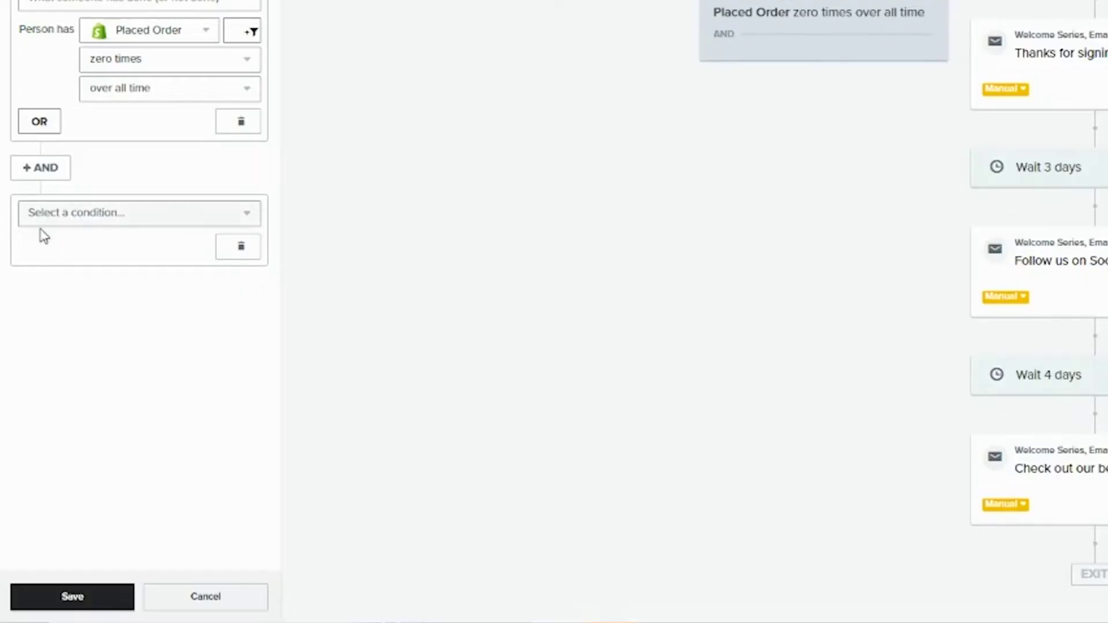
{"action": "left_click", "coordinate": [42, 224]}
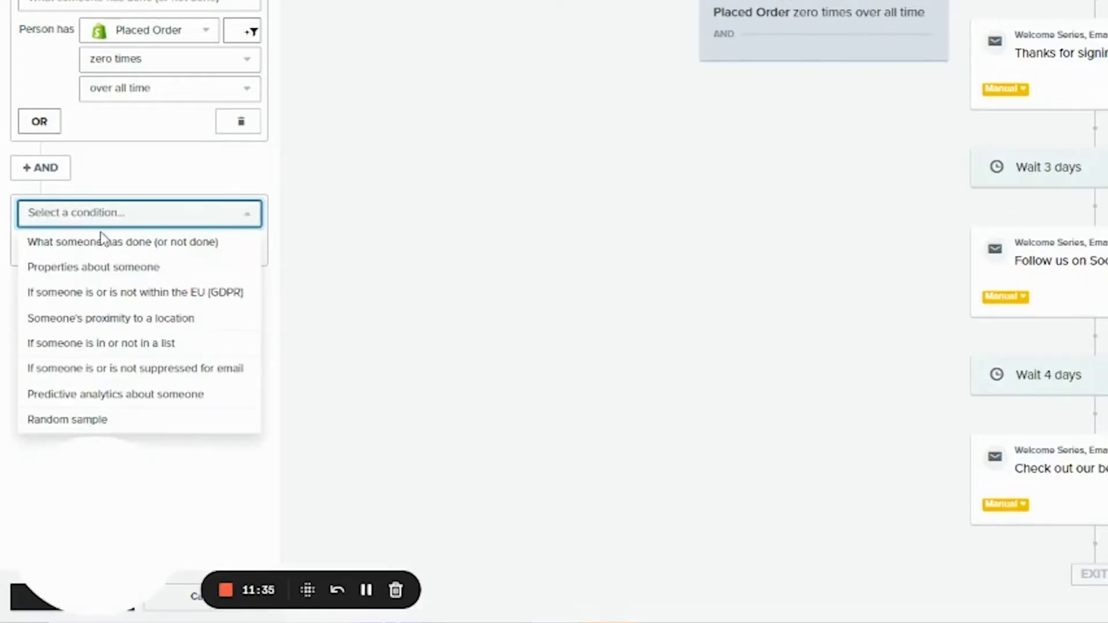
{"action": "left_click", "coordinate": [125, 241]}
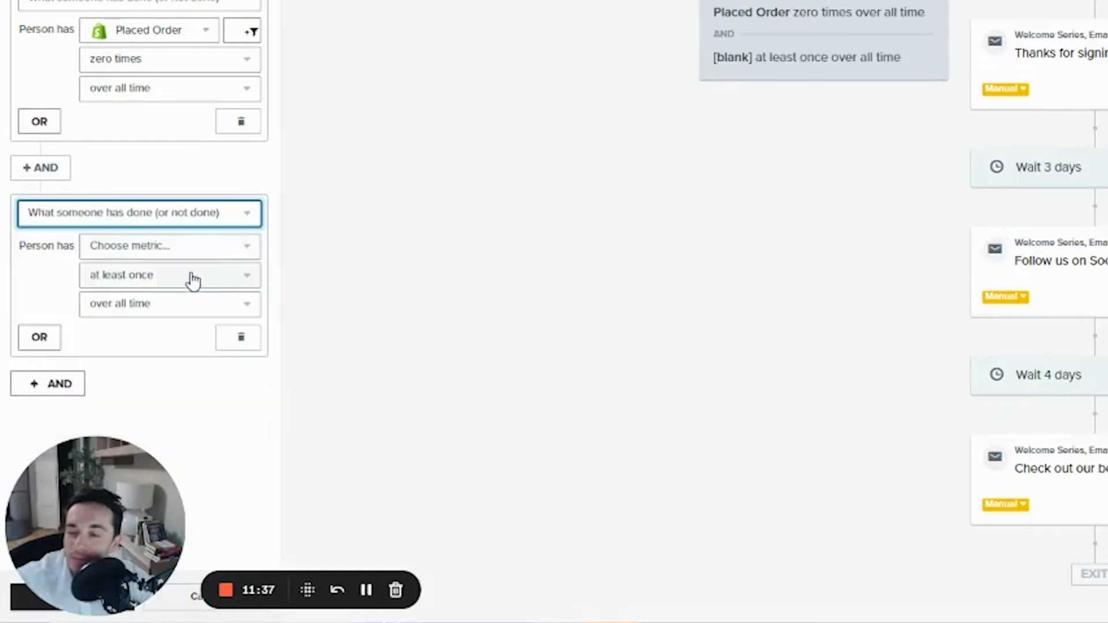
{"action": "left_click", "coordinate": [181, 246]}
{"action": "left_click_drag", "start_coordinate": [250, 378], "coordinate": [1, 531]}
{"action": "left_click", "coordinate": [154, 252]}
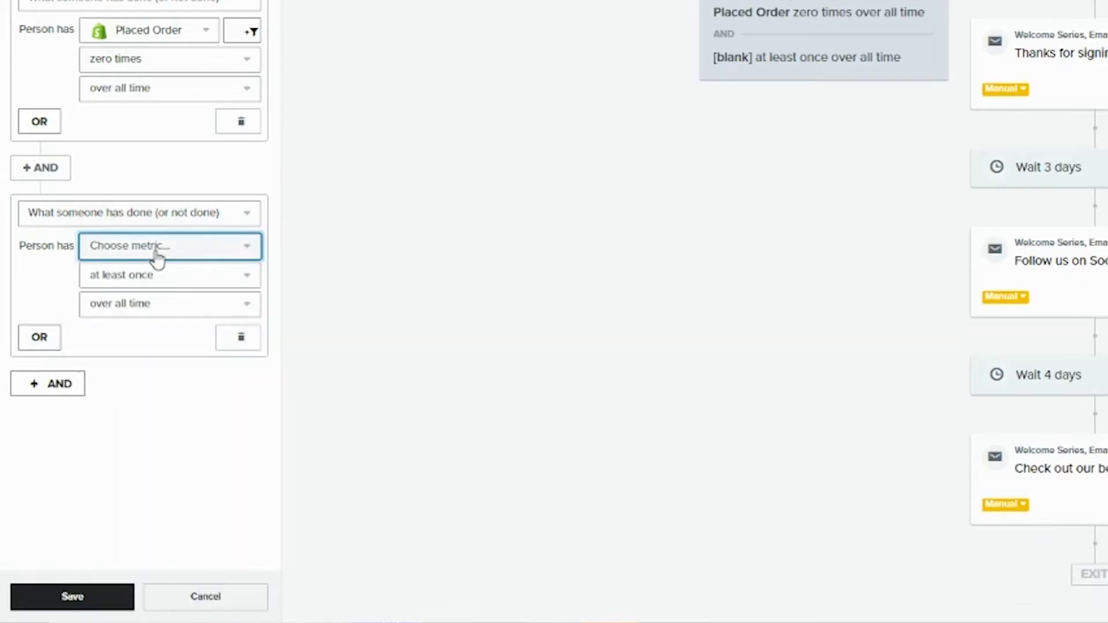
{"action": "left_click_drag", "start_coordinate": [258, 345], "coordinate": [247, 537]}
{"action": "left_click", "coordinate": [153, 413]}
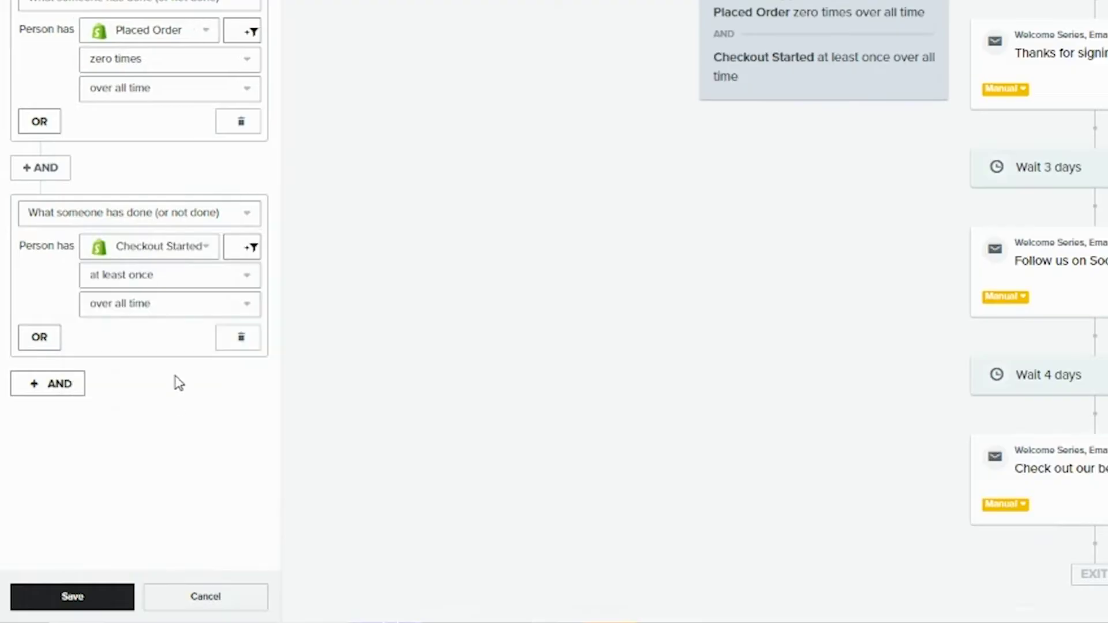
Set Checkout Started to zero times, and set both filters' period to since starting this flow.
{"action": "left_click", "coordinate": [149, 283]}
{"action": "left_click", "coordinate": [136, 329]}
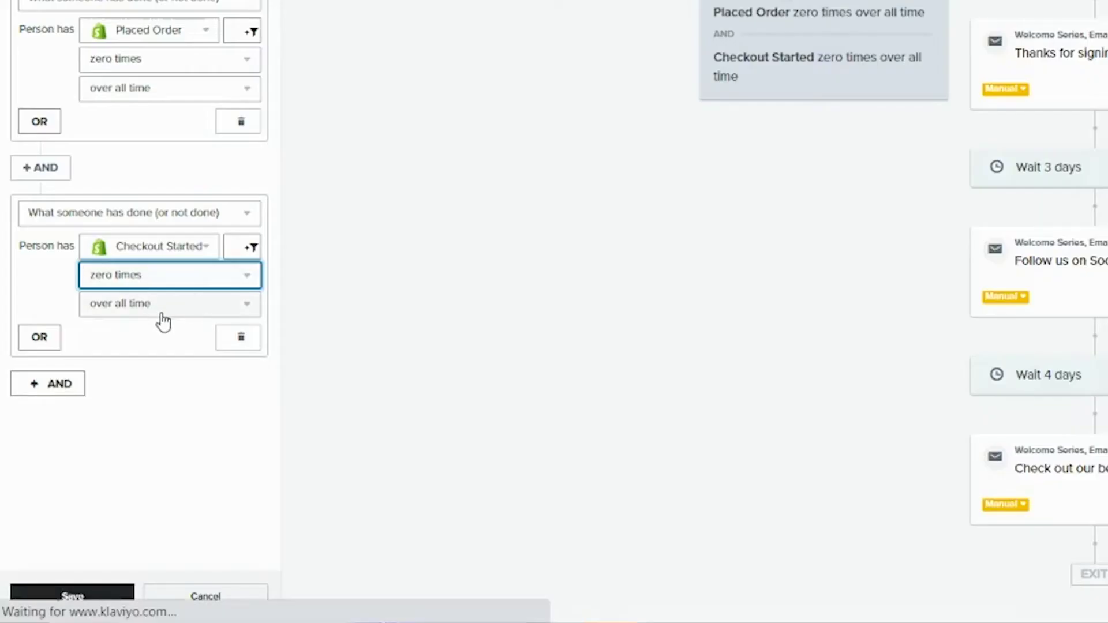
{"action": "left_click", "coordinate": [157, 311]}
{"action": "left_click", "coordinate": [167, 491]}
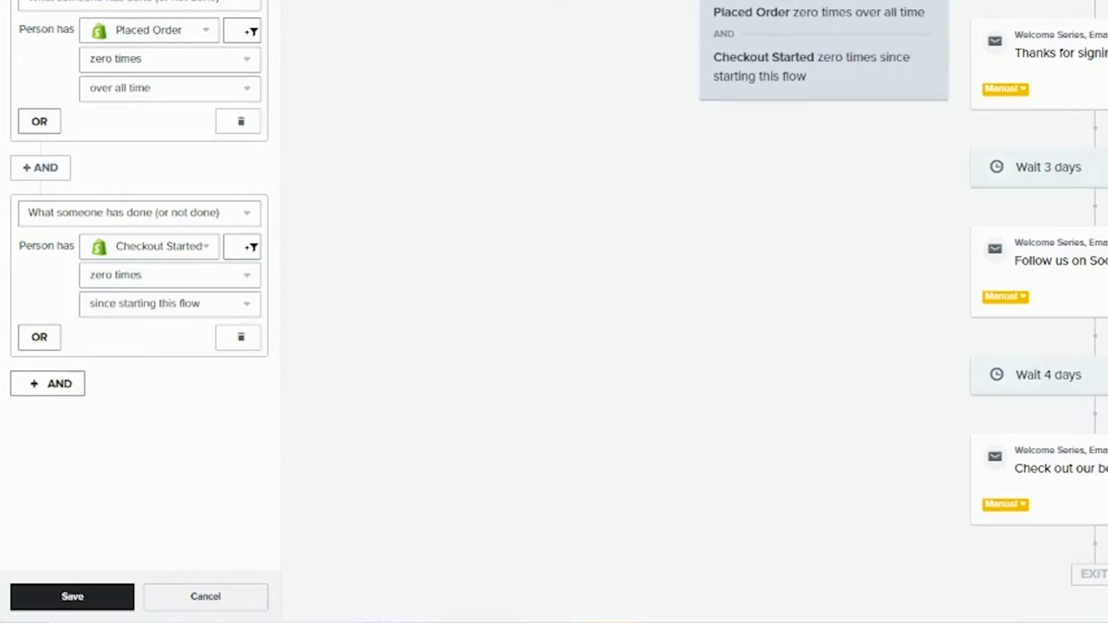
{"action": "left_click", "coordinate": [164, 90]}
{"action": "left_click", "coordinate": [153, 269]}
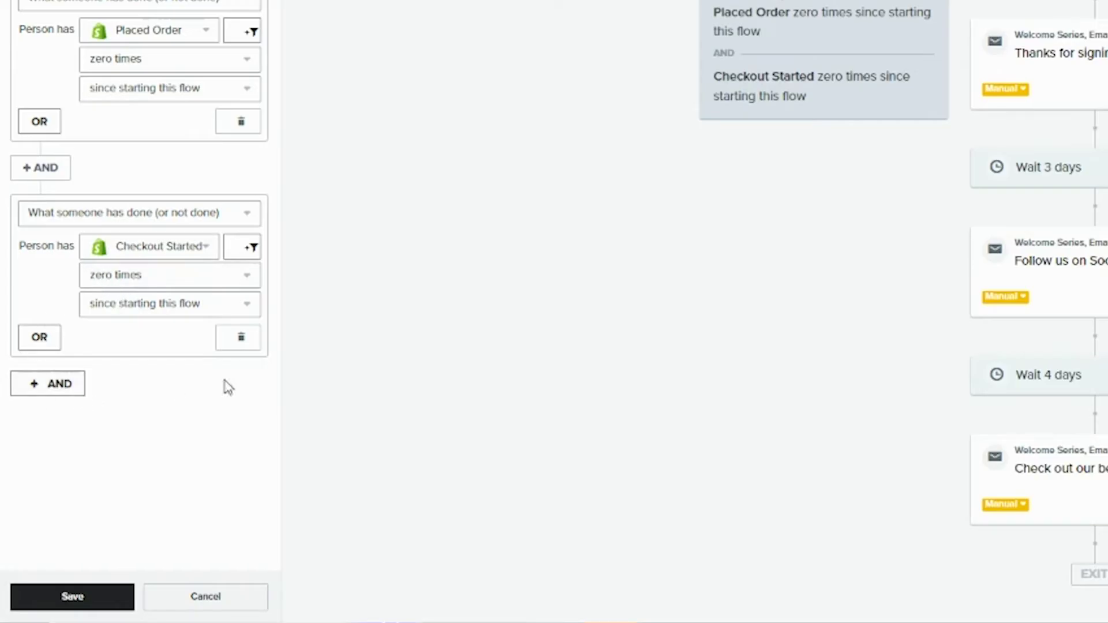
Check the guide's filter list and add a third AND condition: Viewed Product zero times since starting this flow.
{"action": "left_click", "coordinate": [70, 388]}
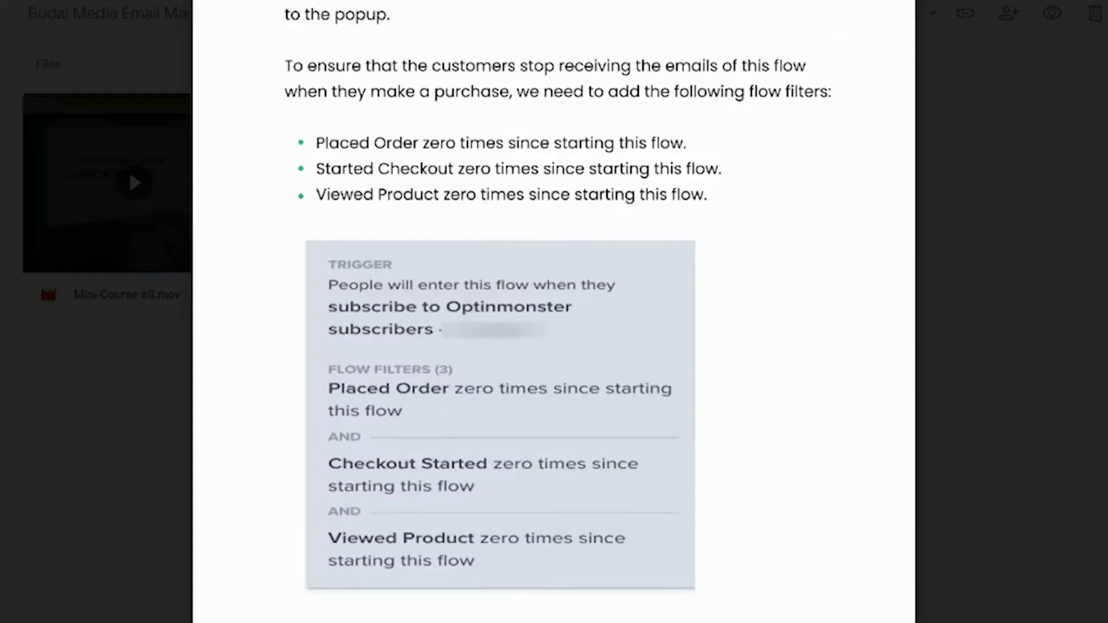
{"action": "scroll", "coordinate": [534, 512], "scroll_direction": "down", "scroll_amount": 2}
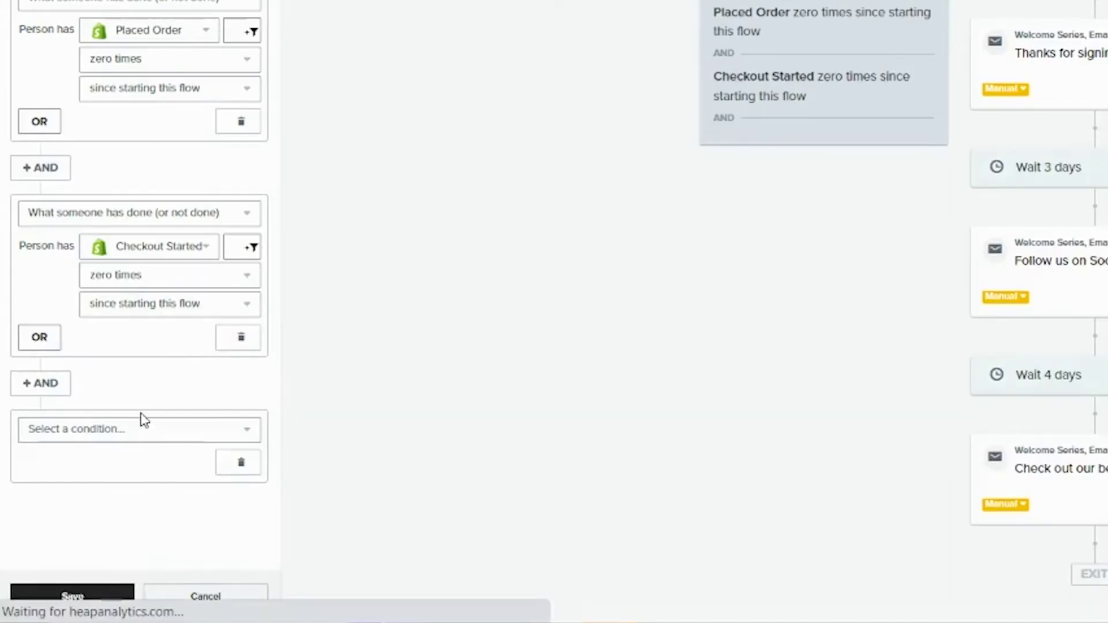
{"action": "left_click", "coordinate": [141, 427]}
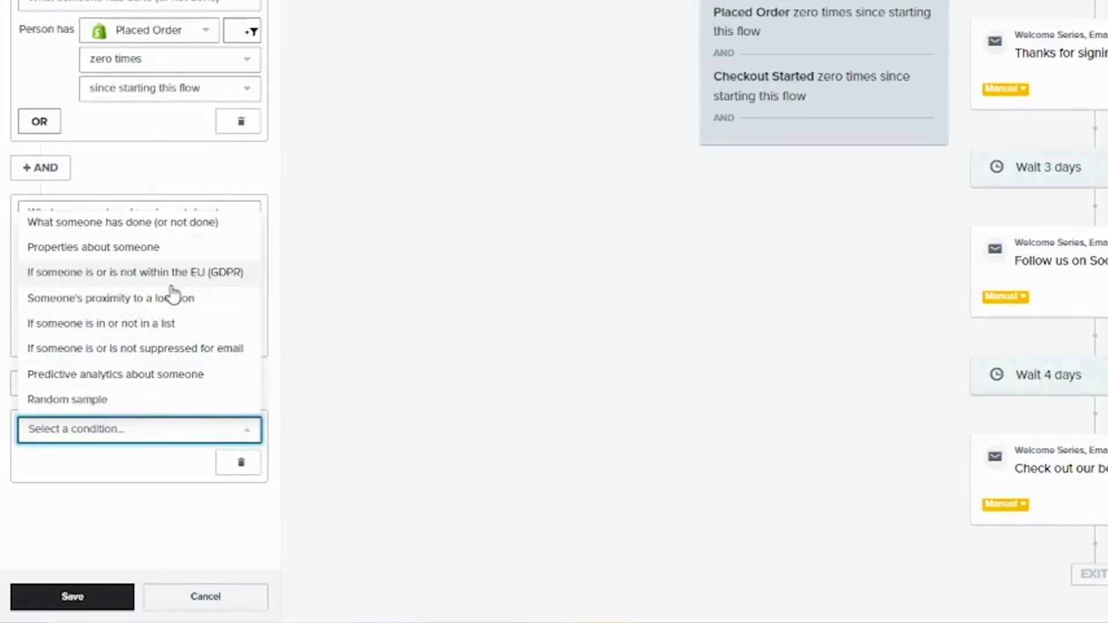
{"action": "left_click", "coordinate": [149, 225]}
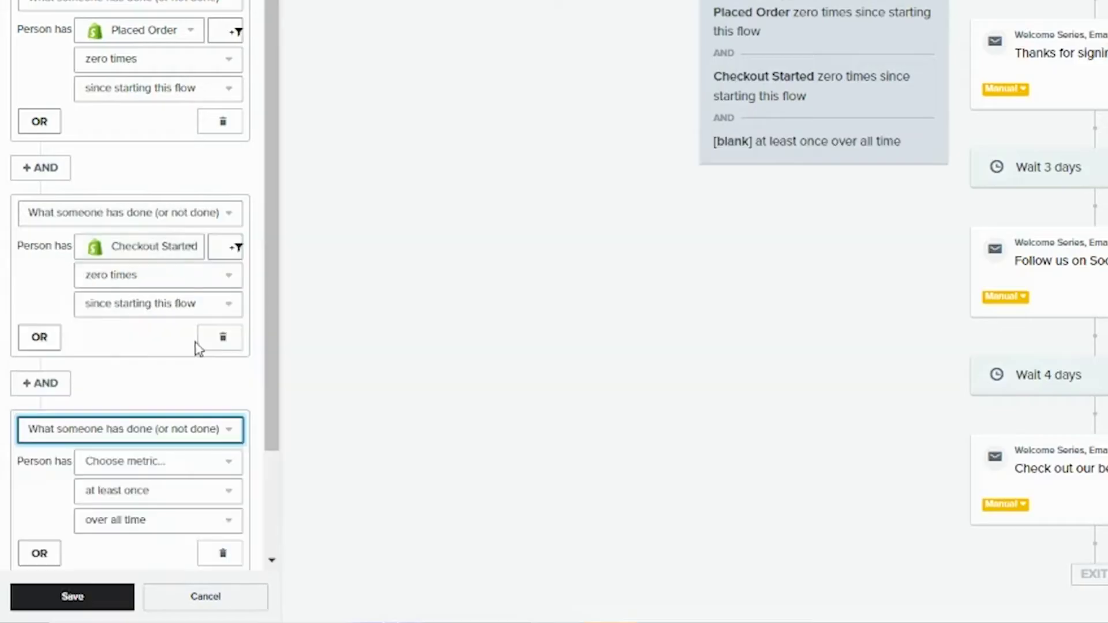
{"action": "left_click", "coordinate": [168, 465]}
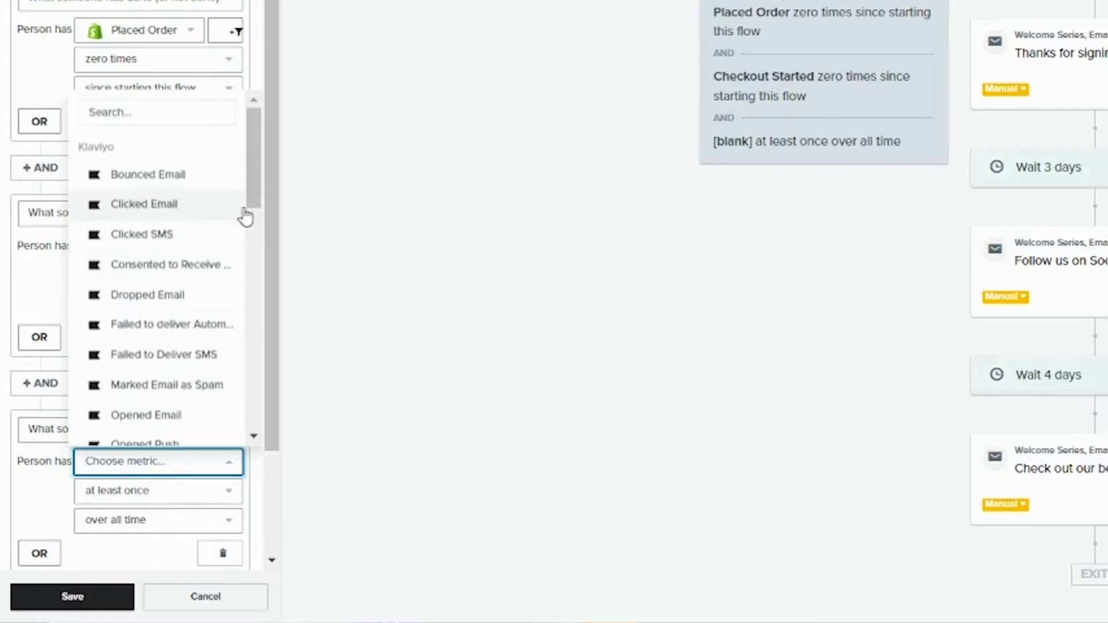
{"action": "left_click_drag", "start_coordinate": [257, 254], "coordinate": [276, 352]}
{"action": "left_click", "coordinate": [207, 251]}
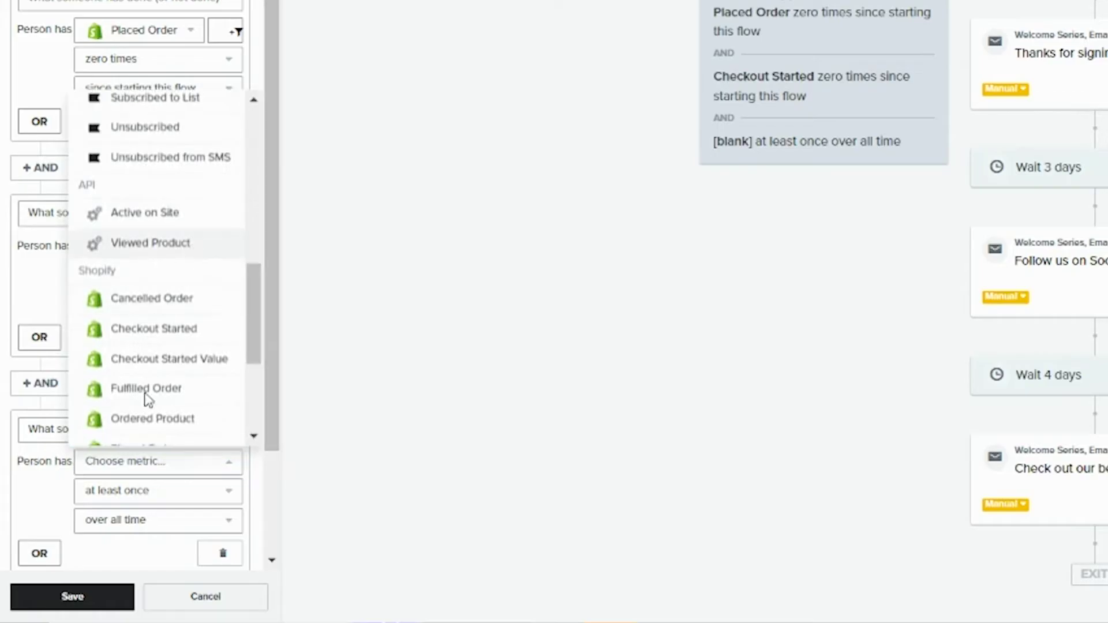
{"action": "left_click", "coordinate": [144, 491]}
{"action": "scroll", "coordinate": [141, 358], "scroll_direction": "down", "scroll_amount": 2}
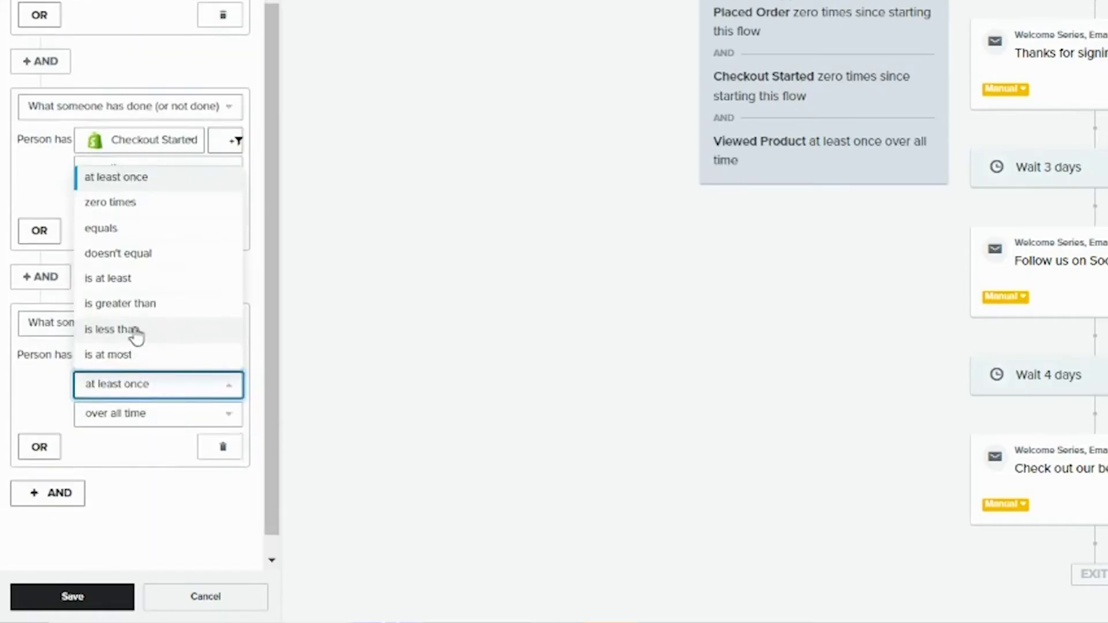
{"action": "left_click", "coordinate": [128, 202]}
{"action": "left_click", "coordinate": [148, 415]}
{"action": "left_click", "coordinate": [158, 384]}
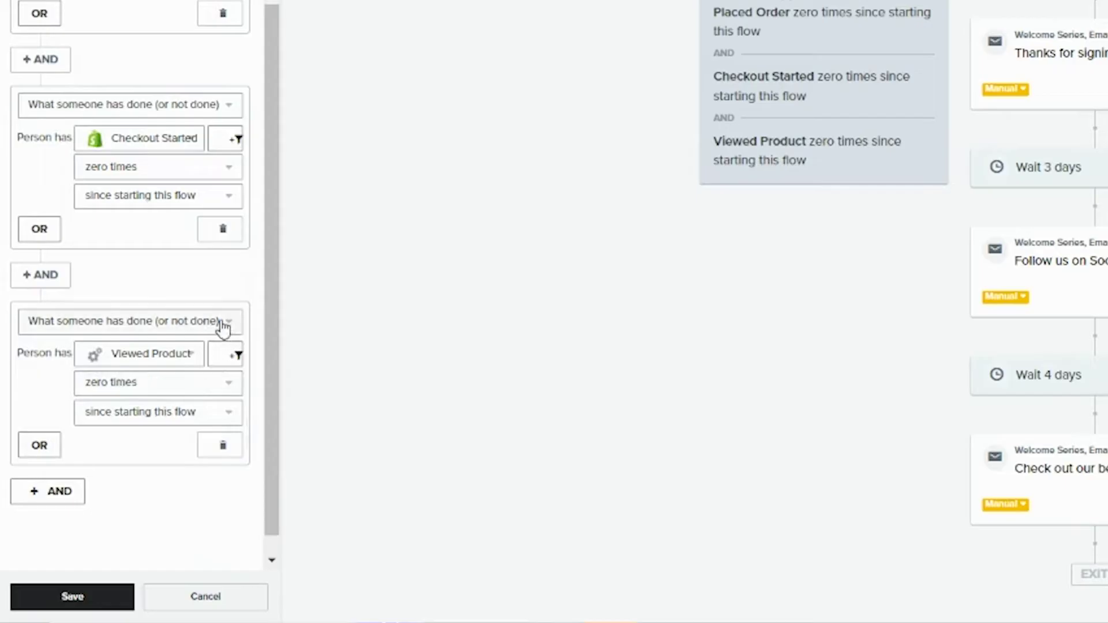
Save the flow filters and close the trigger setup.
{"action": "scroll", "coordinate": [185, 288], "scroll_direction": "up", "scroll_amount": 2}
{"action": "scroll", "coordinate": [183, 295], "scroll_direction": "down", "scroll_amount": 3}
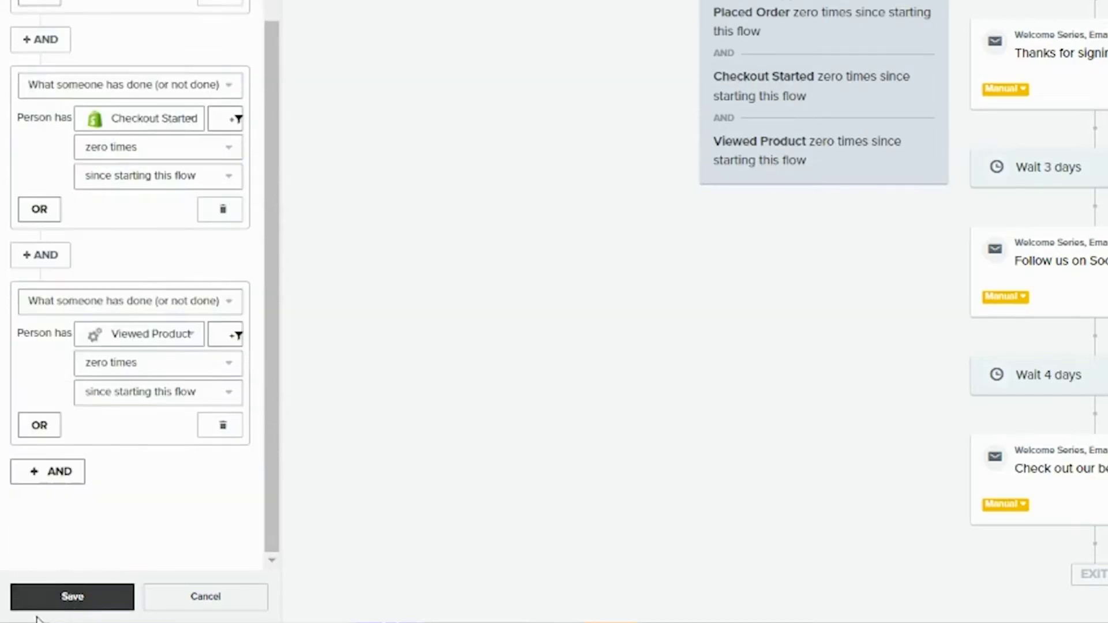
{"action": "left_click", "coordinate": [73, 598]}
{"action": "left_click_drag", "start_coordinate": [900, 519], "coordinate": [107, 485]}
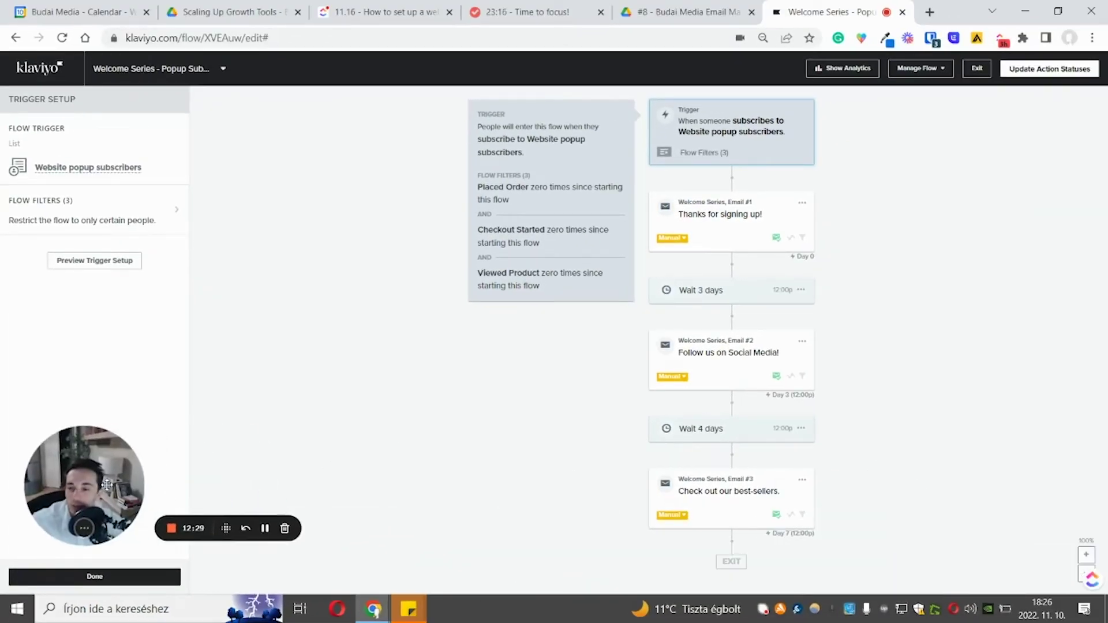
{"action": "left_click", "coordinate": [113, 577]}
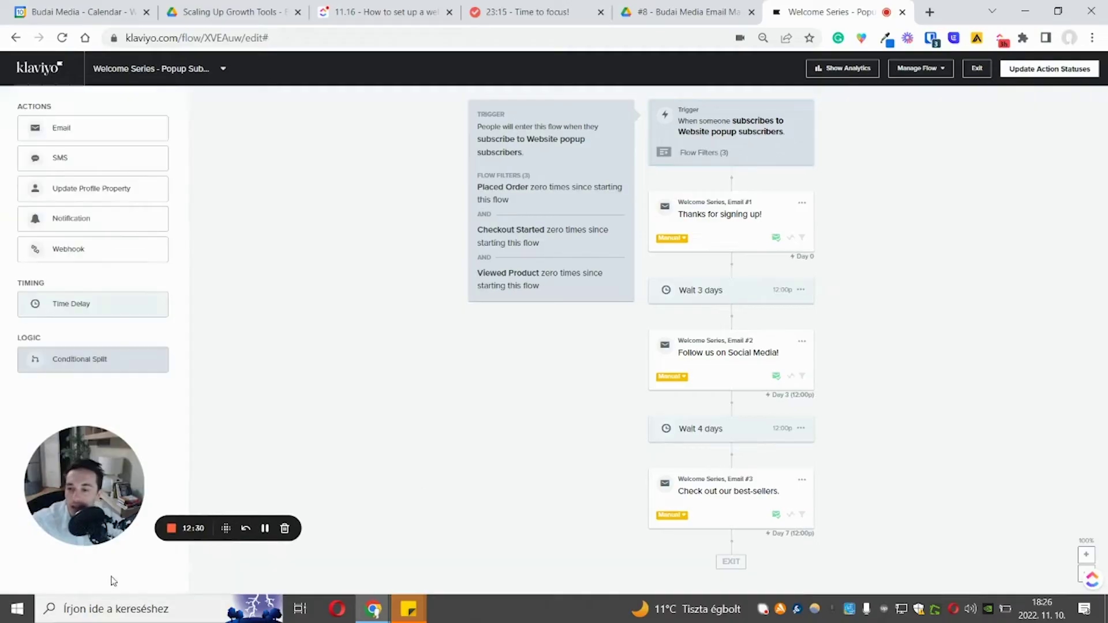
Switch to the PDF guide on Google Drive and read its Flow Structure & Schedule section for the email timing.
{"action": "left_click", "coordinate": [721, 13]}
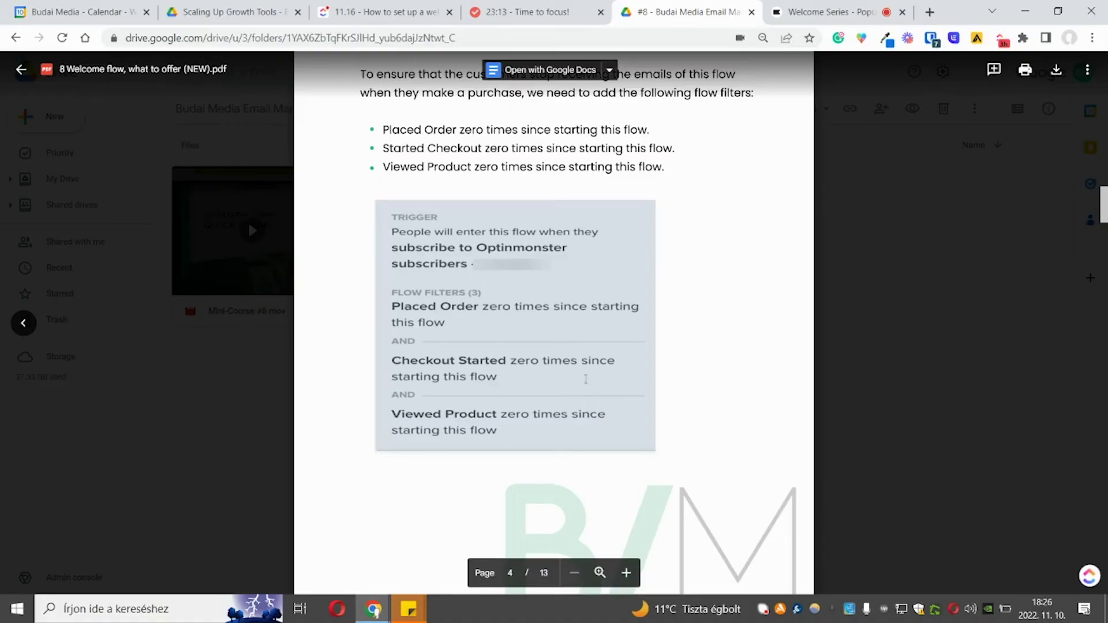
{"action": "scroll", "coordinate": [611, 363], "scroll_direction": "down", "scroll_amount": 8}
{"action": "scroll", "coordinate": [611, 363], "scroll_direction": "down", "scroll_amount": 2}
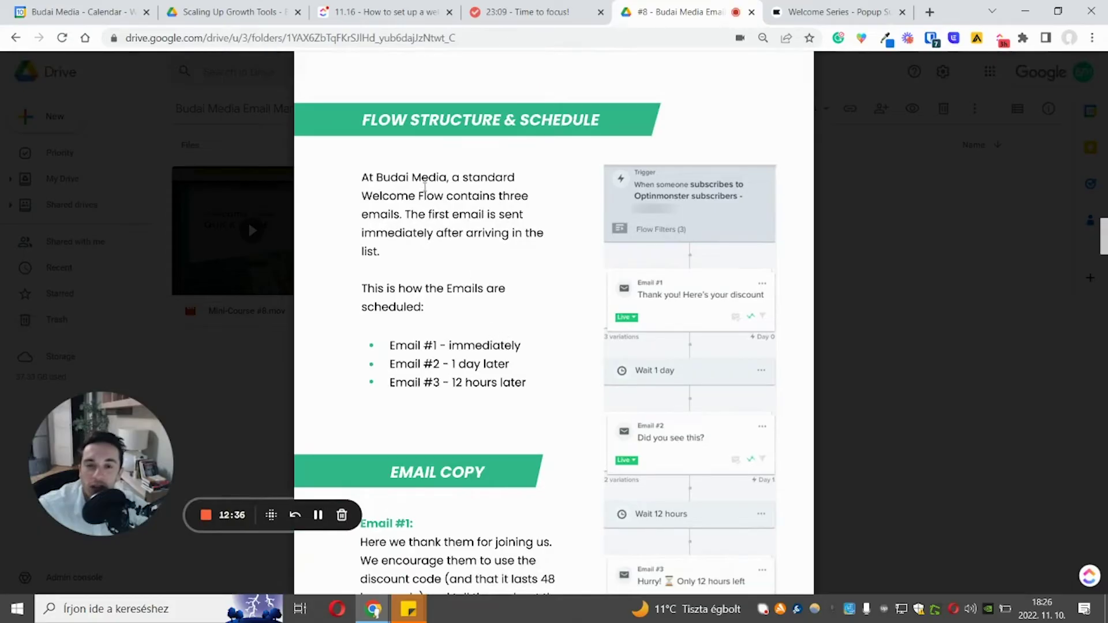
{"action": "left_click_drag", "start_coordinate": [425, 188], "coordinate": [516, 350]}
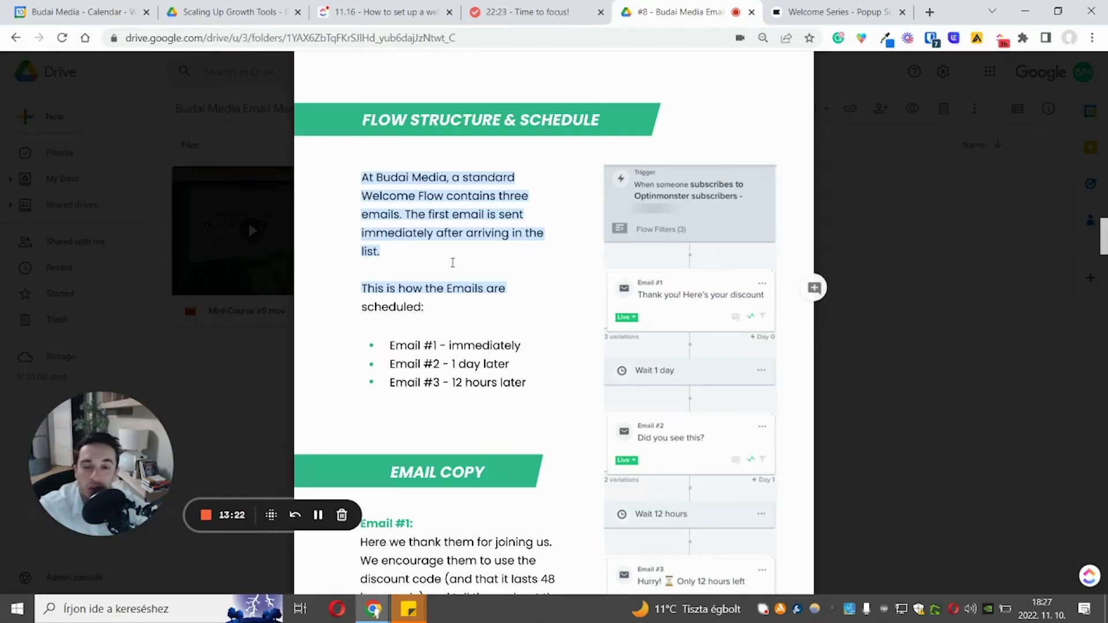
{"action": "left_click", "coordinate": [444, 282]}
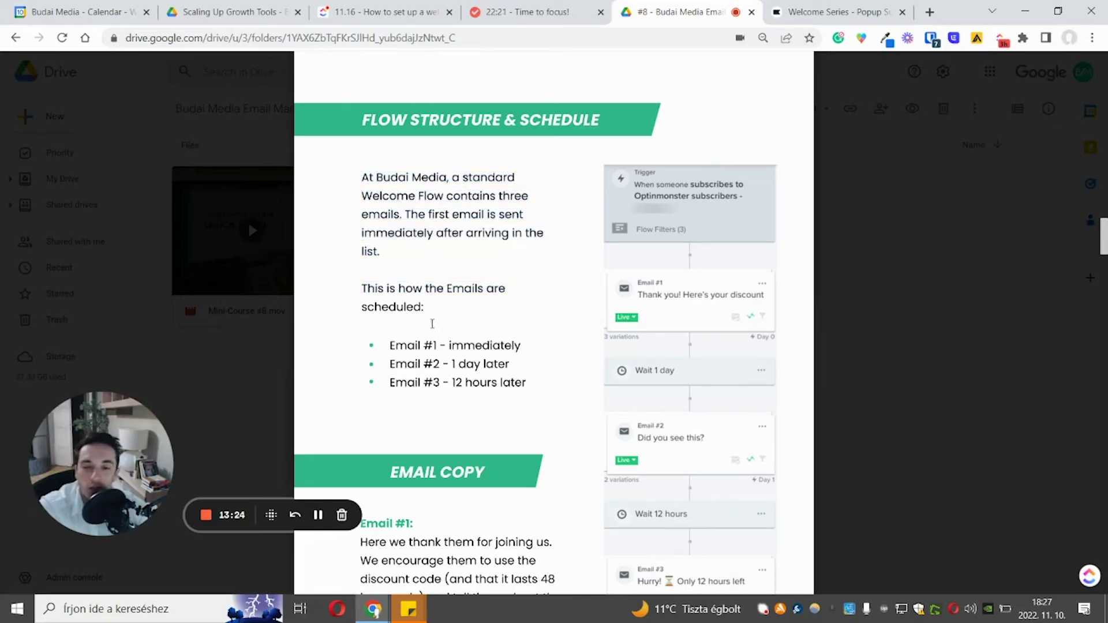
{"action": "triple_click", "coordinate": [446, 345]}
Switch back to the Klaviyo flow, set the delay between Email #1 and Email #2 to 1 day, and save it.
{"action": "left_click", "coordinate": [831, 12]}
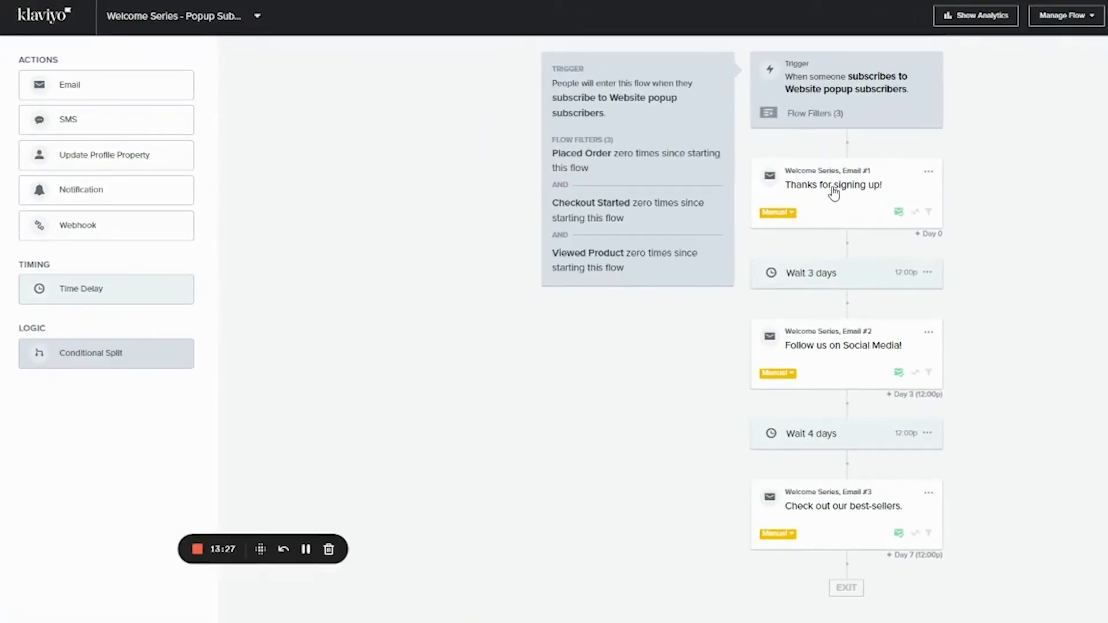
{"action": "left_click", "coordinate": [833, 194]}
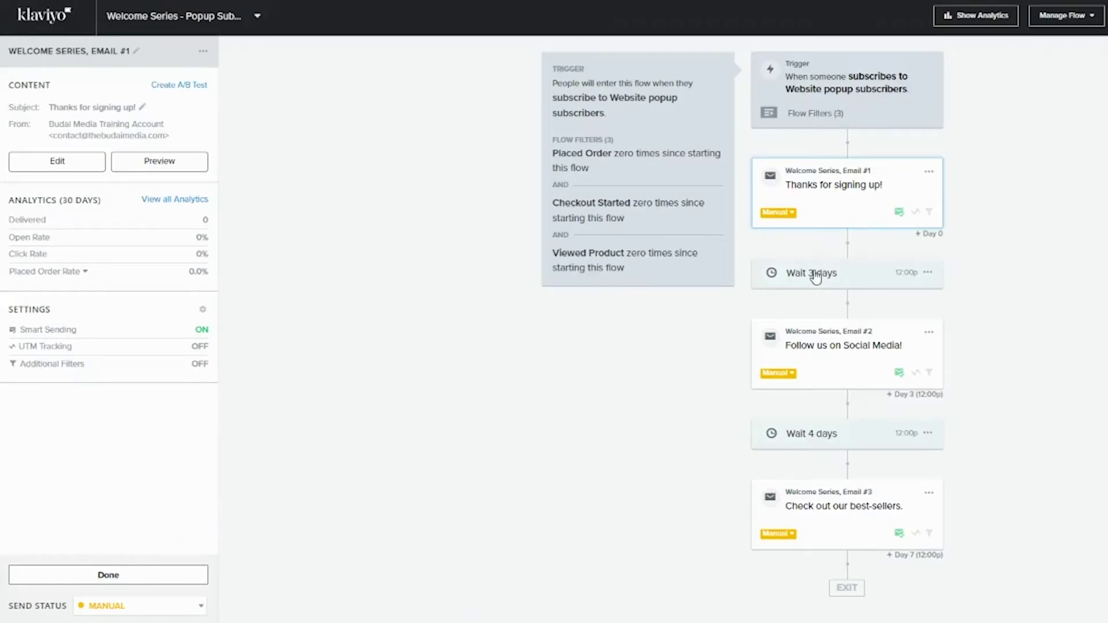
{"action": "left_click", "coordinate": [816, 276]}
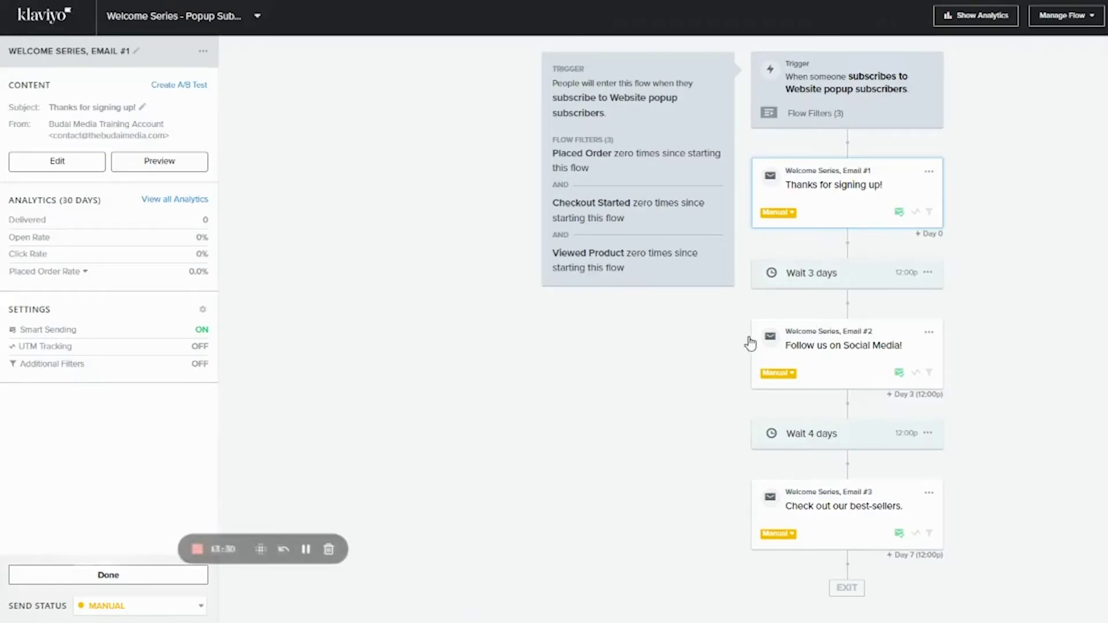
{"action": "double_click", "coordinate": [42, 110]}
{"action": "type", "text": "1"}
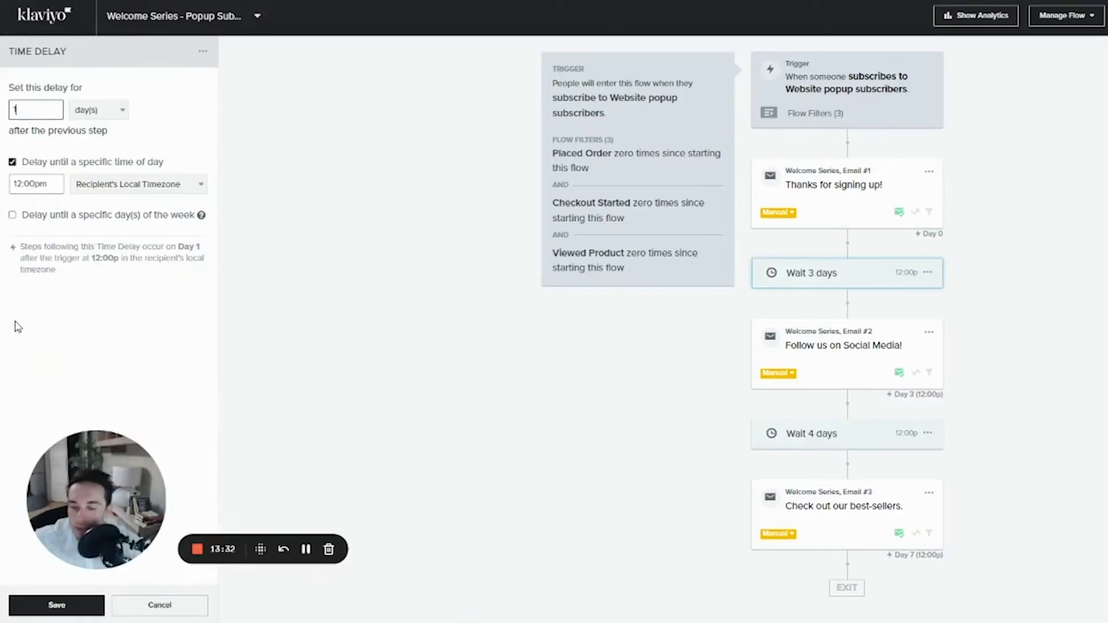
{"action": "left_click", "coordinate": [87, 600]}
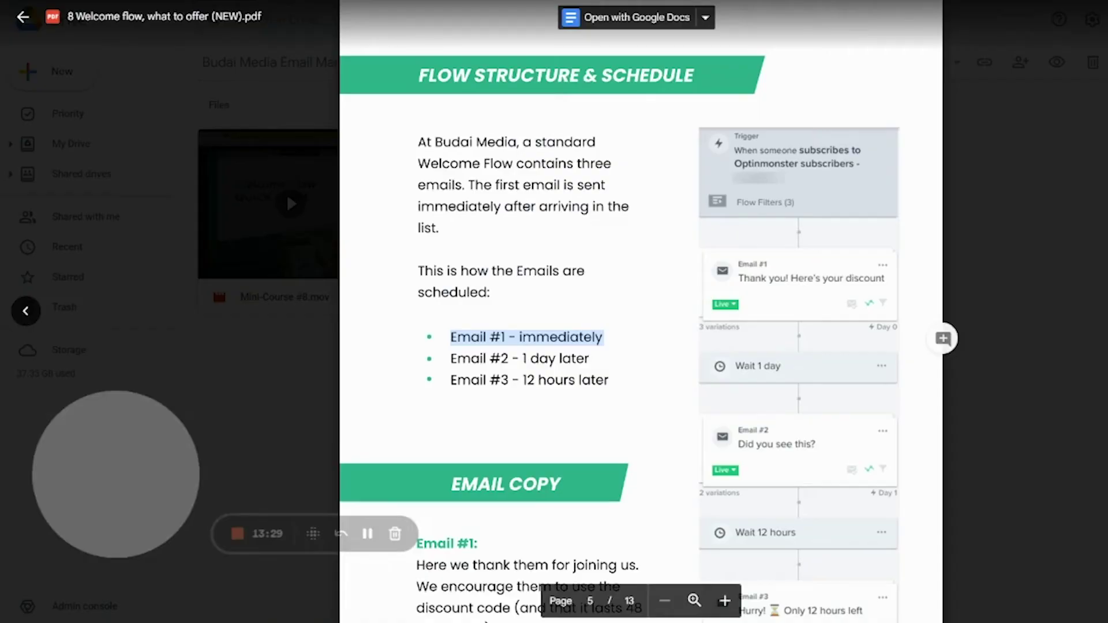
Return to the Klaviyo flow, set the delay between Email #2 and Email #3 to 12 hours, and save it.
{"action": "scroll", "coordinate": [640, 312], "scroll_direction": "down", "scroll_amount": 7}
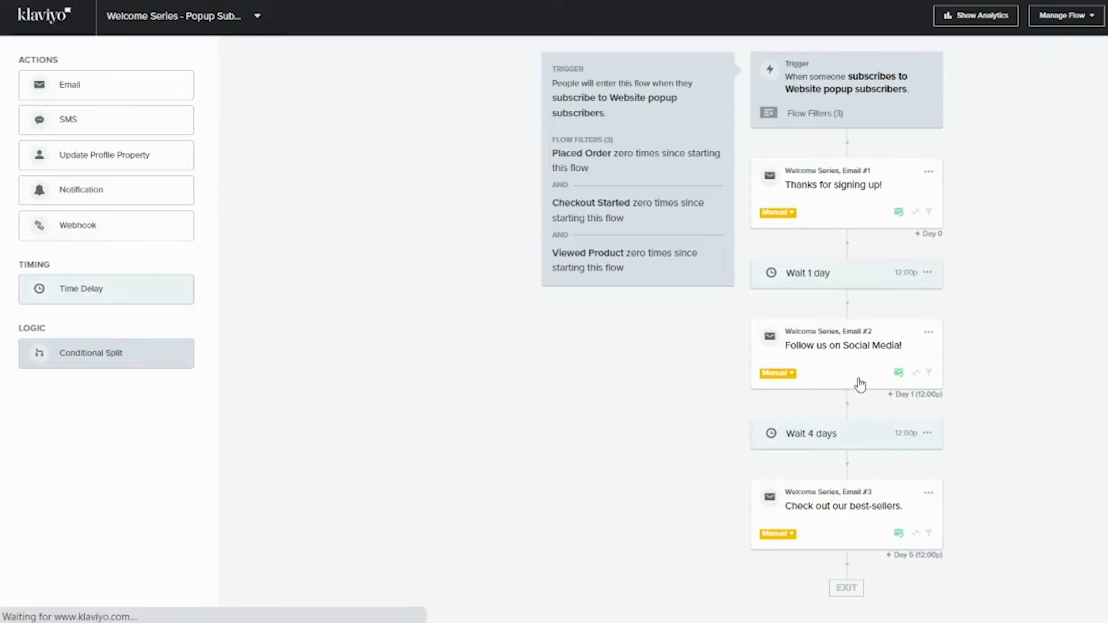
{"action": "left_click", "coordinate": [827, 440]}
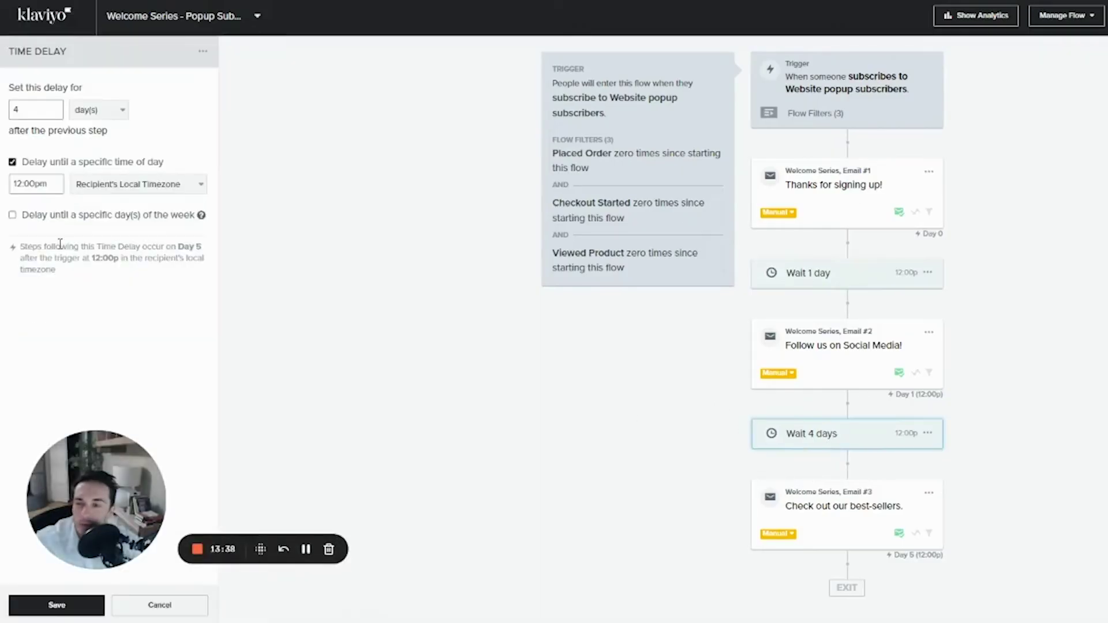
{"action": "type", "text": "12"}
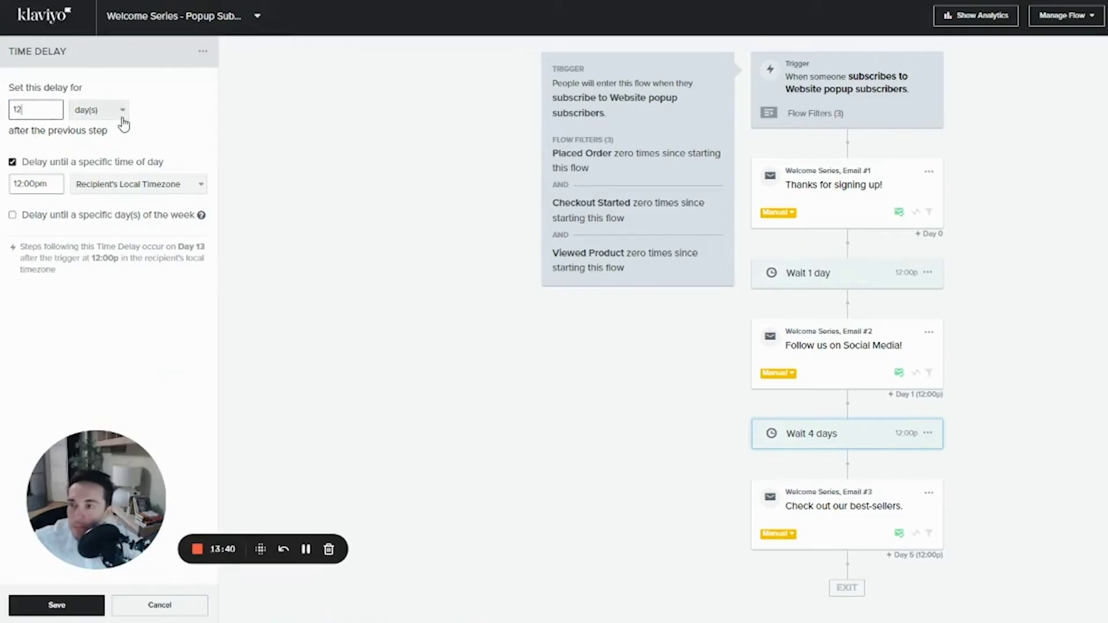
{"action": "left_click", "coordinate": [122, 110]}
{"action": "left_click", "coordinate": [92, 146]}
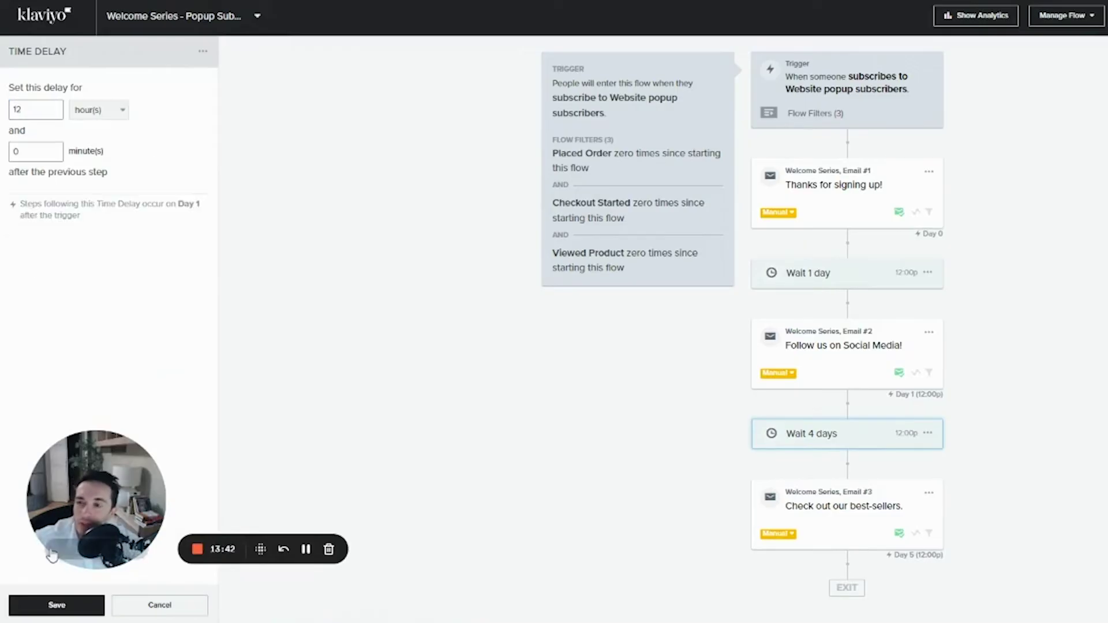
{"action": "left_click", "coordinate": [50, 603]}
Switch to the PDF guide and read the Email Copy section's advice on the content and CTAs of Email #1.
{"action": "scroll", "coordinate": [492, 264], "scroll_direction": "up", "scroll_amount": 1}
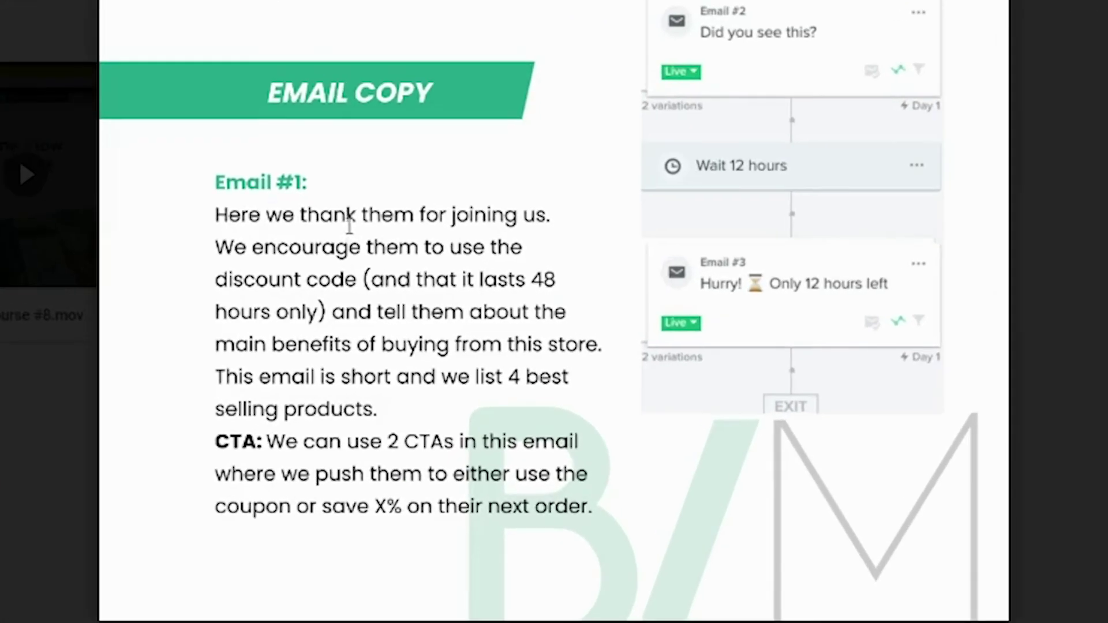
{"action": "left_click_drag", "start_coordinate": [269, 229], "coordinate": [510, 338]}
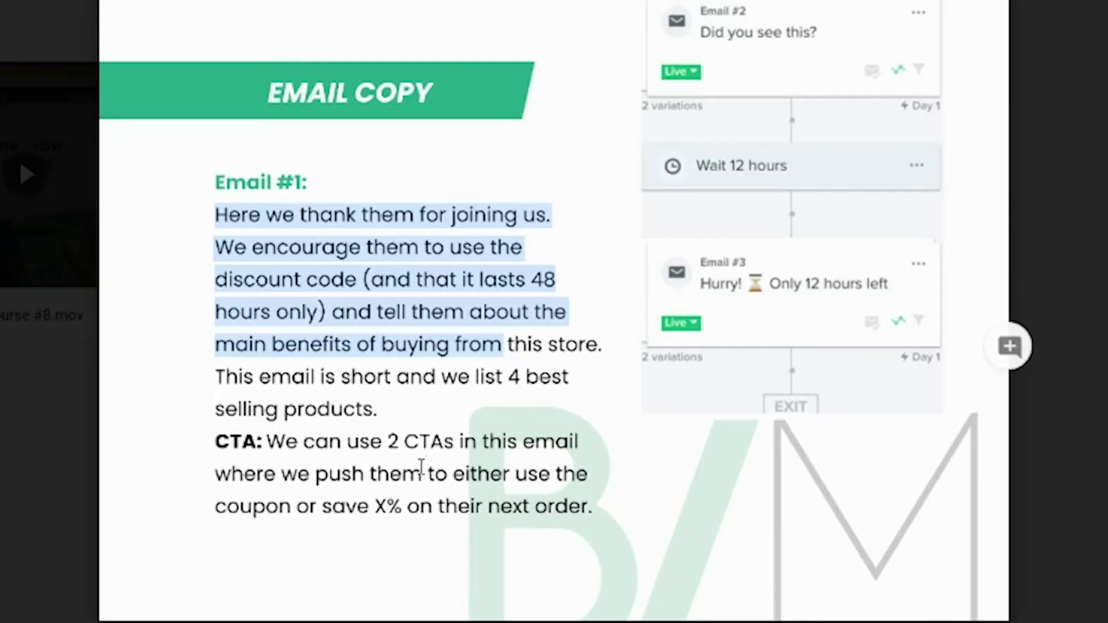
{"action": "triple_click", "coordinate": [381, 449]}
{"action": "left_click_drag", "start_coordinate": [528, 458], "coordinate": [535, 487]}
{"action": "scroll", "coordinate": [491, 404], "scroll_direction": "down", "scroll_amount": 8}
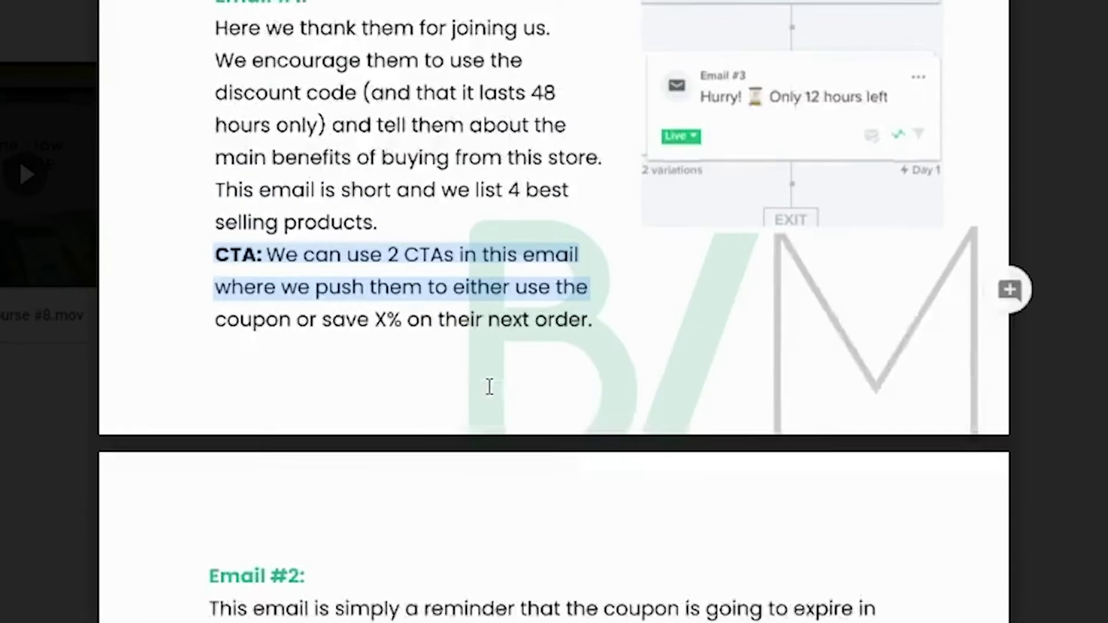
{"action": "scroll", "coordinate": [466, 384], "scroll_direction": "up", "scroll_amount": 2}
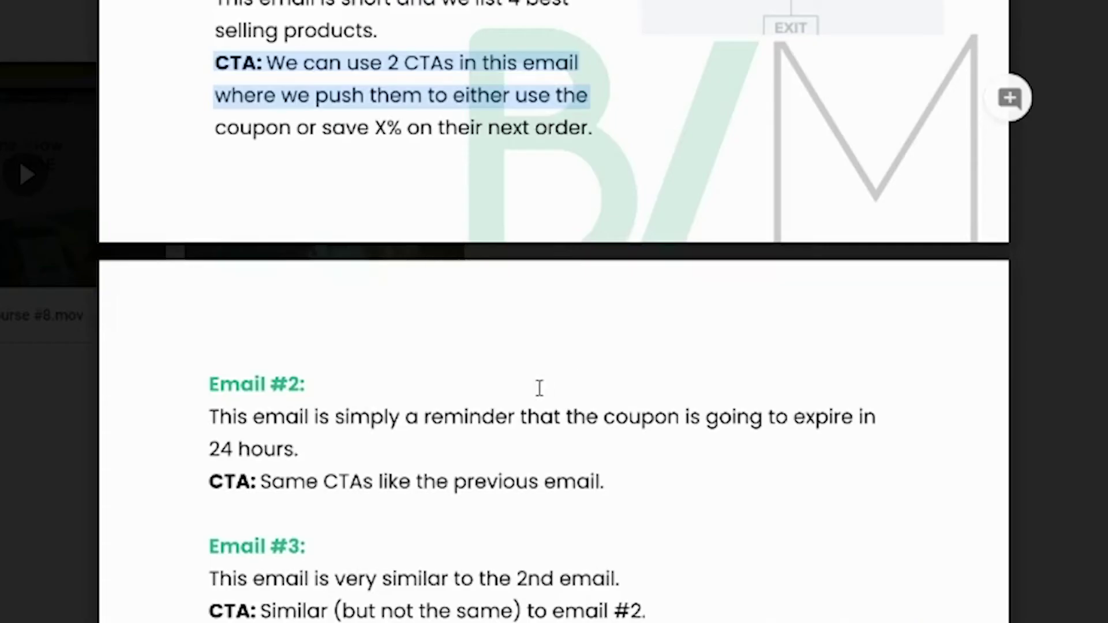
Read the copy and CTA advice for Email #2 and Email #3, comparing it with the advice for Email #1.
{"action": "triple_click", "coordinate": [293, 427]}
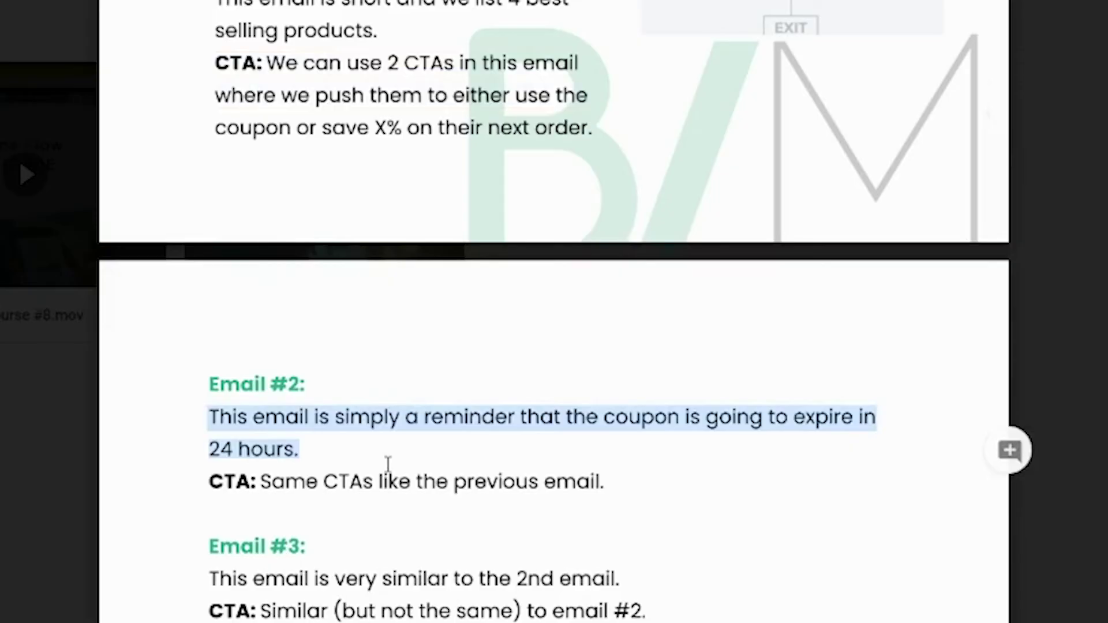
{"action": "scroll", "coordinate": [461, 415], "scroll_direction": "down", "scroll_amount": 2}
{"action": "triple_click", "coordinate": [372, 355]}
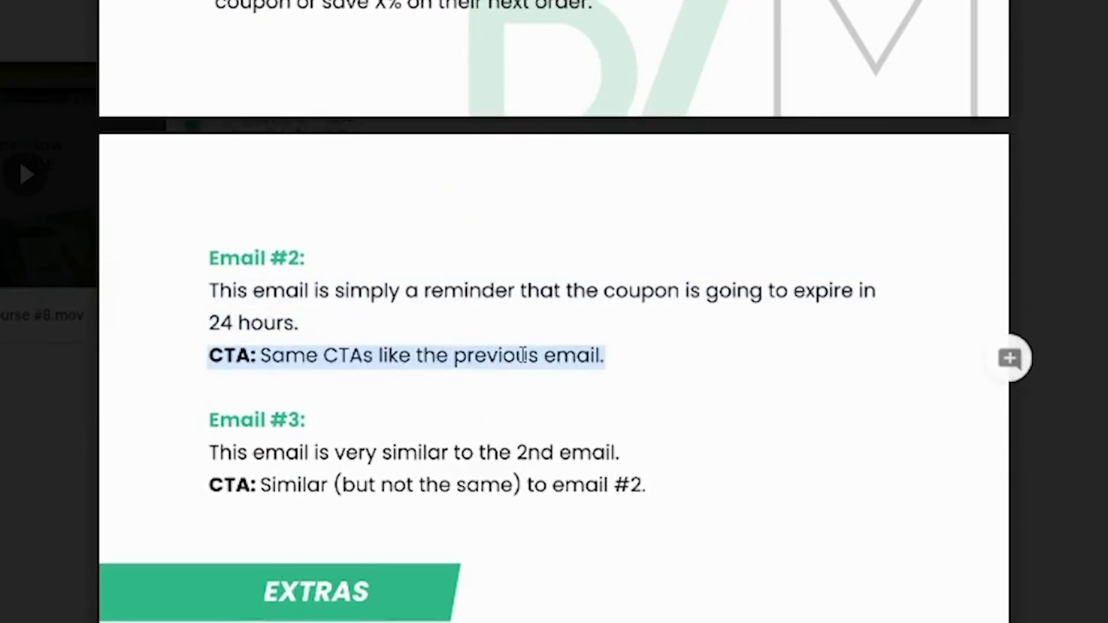
{"action": "left_click", "coordinate": [544, 353]}
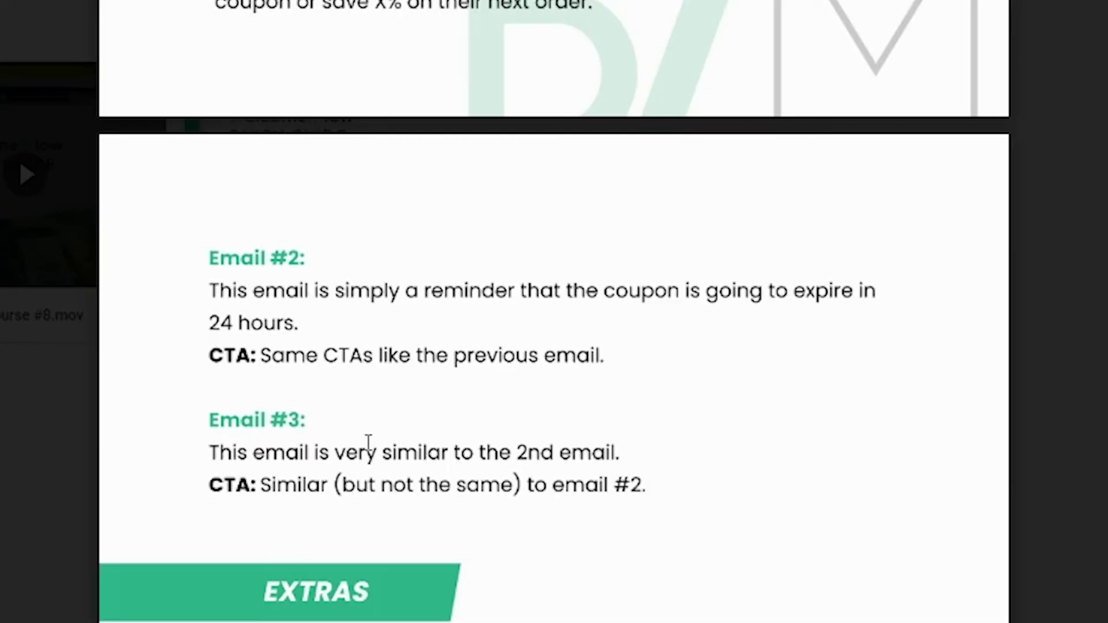
{"action": "scroll", "coordinate": [571, 460], "scroll_direction": "up", "scroll_amount": 10}
{"action": "scroll", "coordinate": [758, 427], "scroll_direction": "down", "scroll_amount": 10}
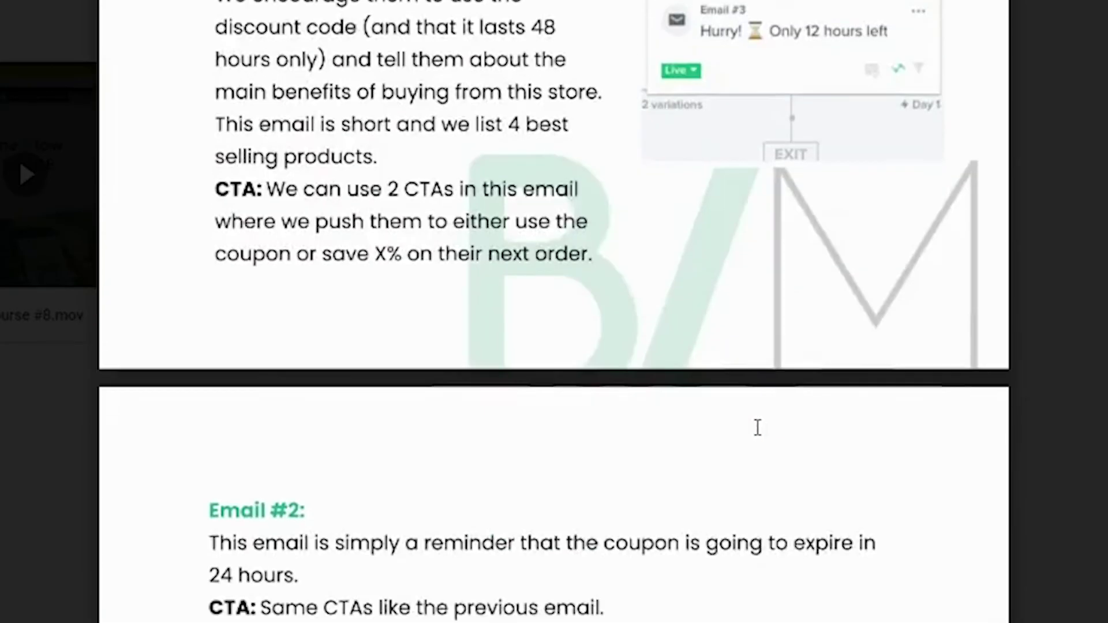
{"action": "scroll", "coordinate": [758, 427], "scroll_direction": "down", "scroll_amount": 3}
{"action": "scroll", "coordinate": [749, 423], "scroll_direction": "up", "scroll_amount": 7}
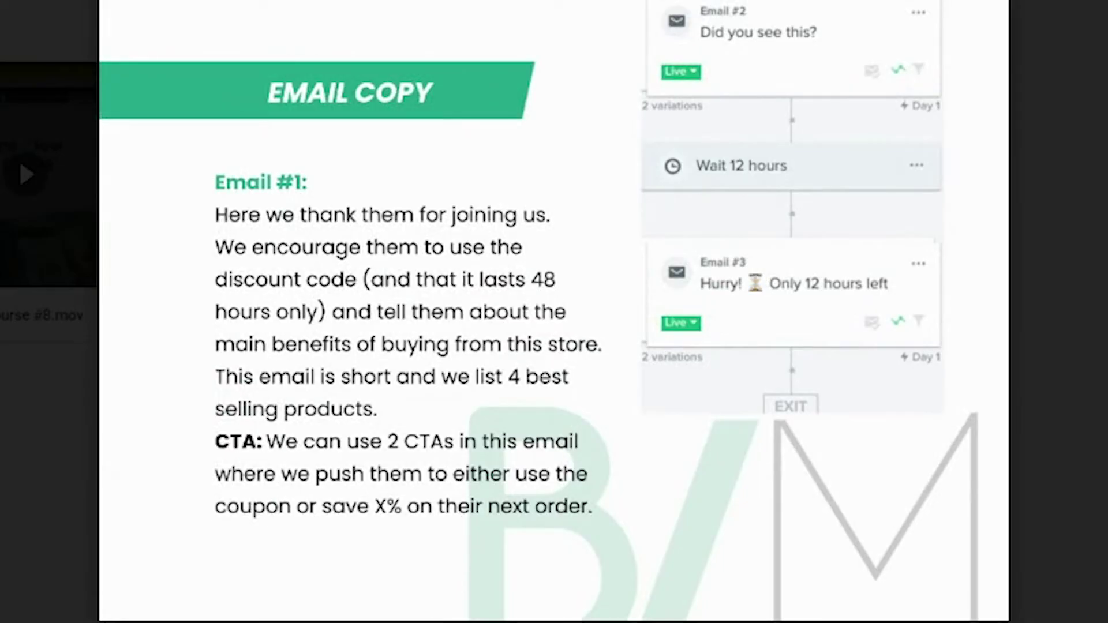
{"action": "scroll", "coordinate": [752, 403], "scroll_direction": "down", "scroll_amount": 5}
{"action": "scroll", "coordinate": [425, 475], "scroll_direction": "down", "scroll_amount": 2}
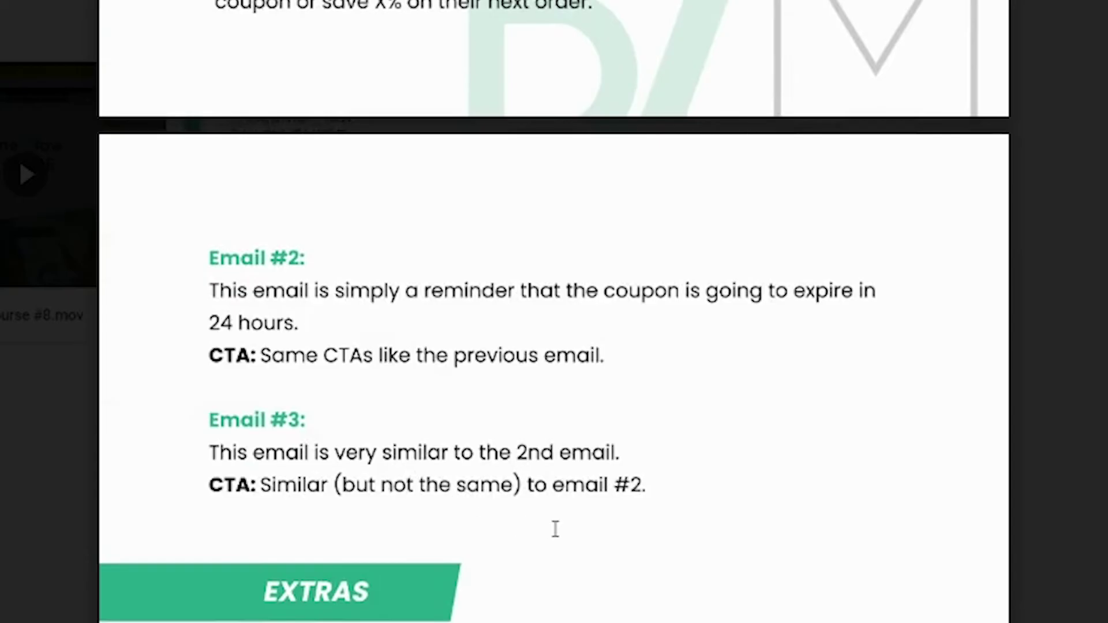
Read the guide's Extras section on A/B testing subject lines and its CTAs section.
{"action": "scroll", "coordinate": [554, 526], "scroll_direction": "down", "scroll_amount": 5}
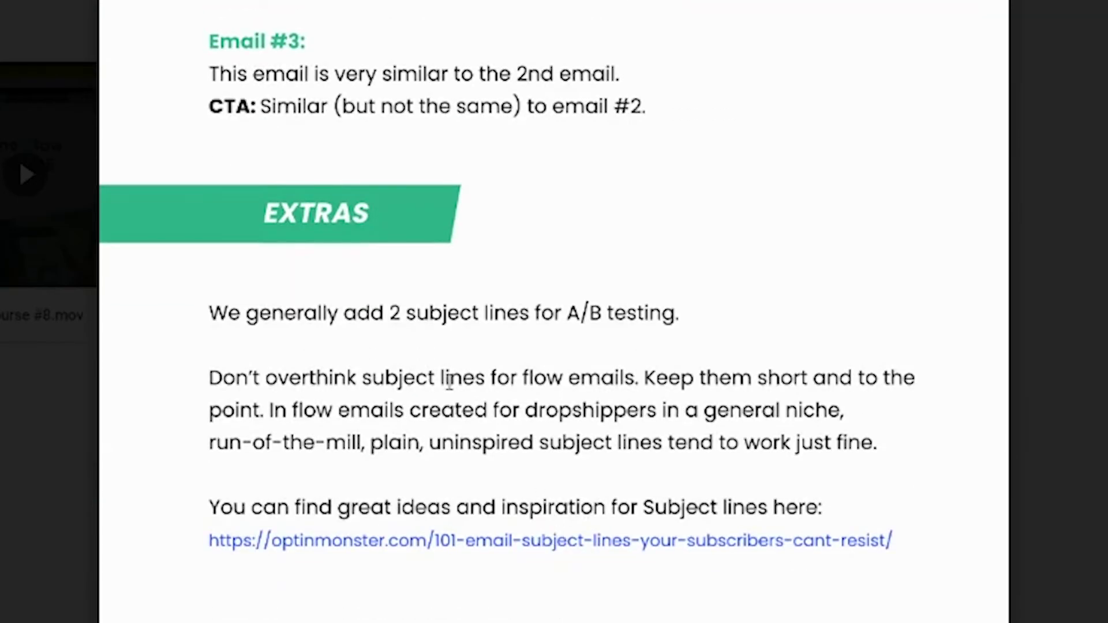
{"action": "triple_click", "coordinate": [346, 312]}
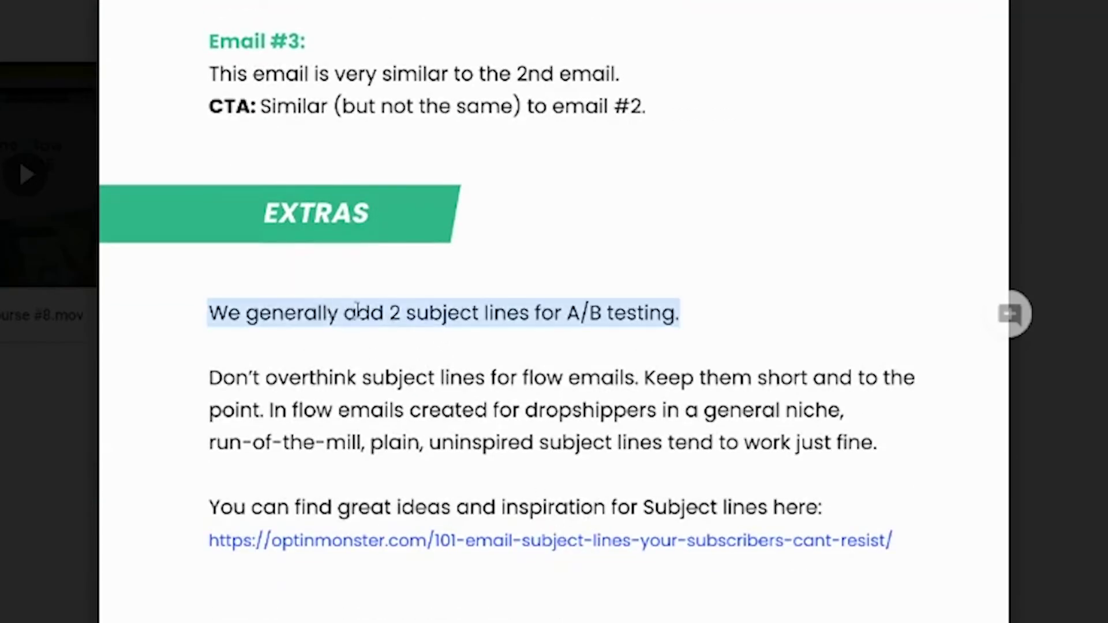
{"action": "scroll", "coordinate": [444, 352], "scroll_direction": "down", "scroll_amount": 1}
{"action": "scroll", "coordinate": [462, 369], "scroll_direction": "down", "scroll_amount": 15}
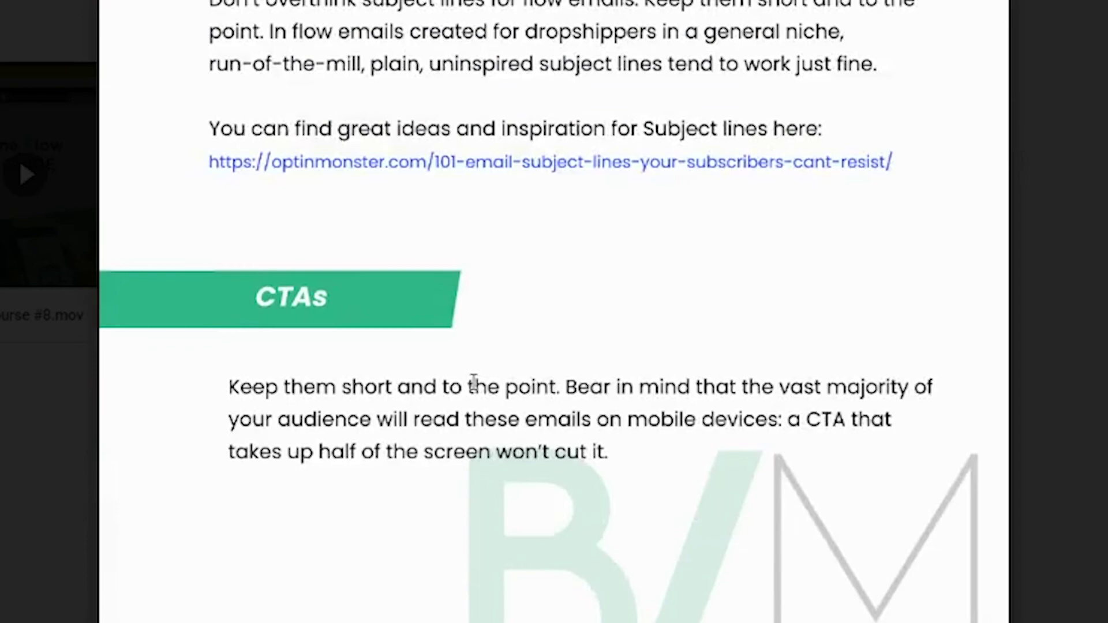
Go to the hair extensions example flow and examine the A and B subject lines of Email #1.
{"action": "scroll", "coordinate": [473, 381], "scroll_direction": "down", "scroll_amount": 5}
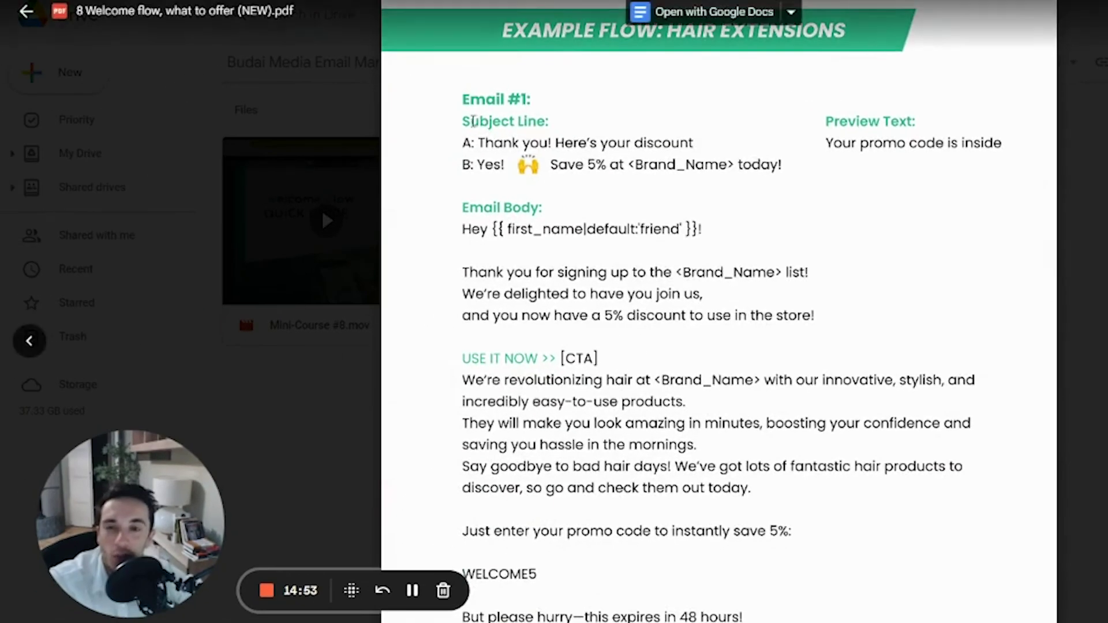
{"action": "left_click_drag", "start_coordinate": [461, 118], "coordinate": [648, 152]}
{"action": "left_click", "coordinate": [648, 153]}
{"action": "triple_click", "coordinate": [667, 162]}
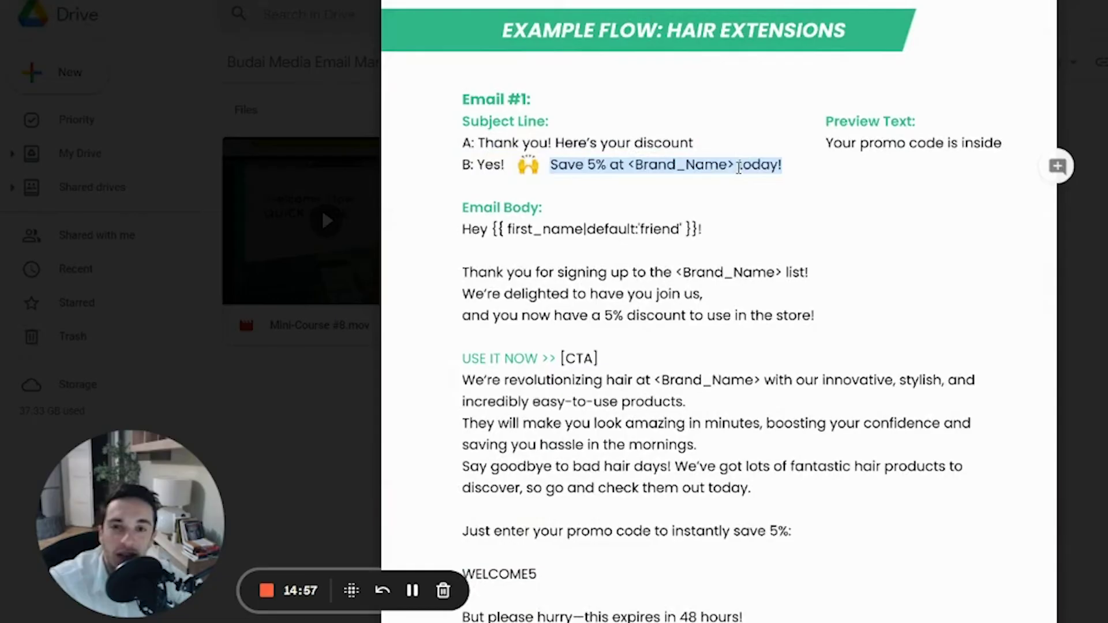
{"action": "left_click", "coordinate": [601, 170]}
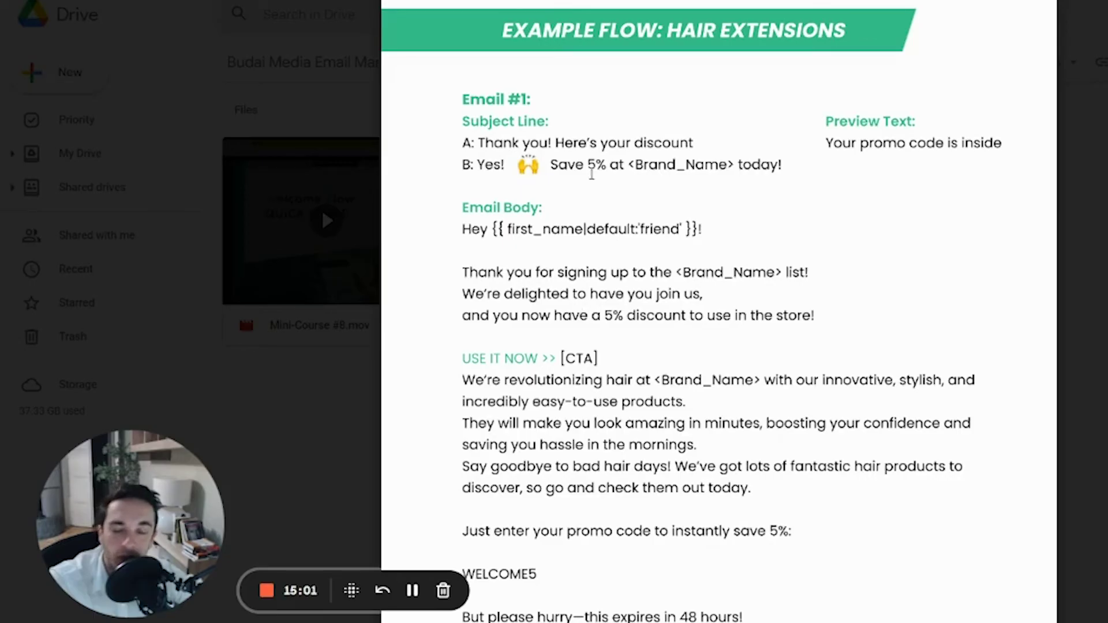
{"action": "triple_click", "coordinate": [590, 162]}
{"action": "left_click", "coordinate": [600, 160]}
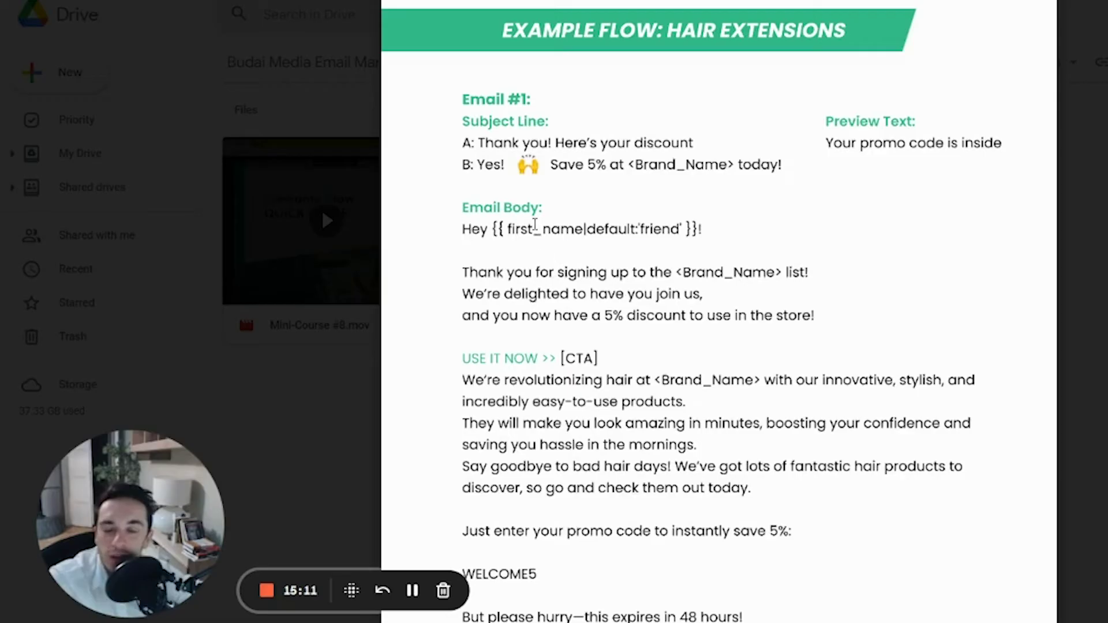
Read the example body of Email #1, including the promo code, expiry notice, CTA and bestsellers postscript.
{"action": "left_click_drag", "start_coordinate": [533, 224], "coordinate": [767, 495]}
{"action": "scroll", "coordinate": [616, 432], "scroll_direction": "down", "scroll_amount": 3}
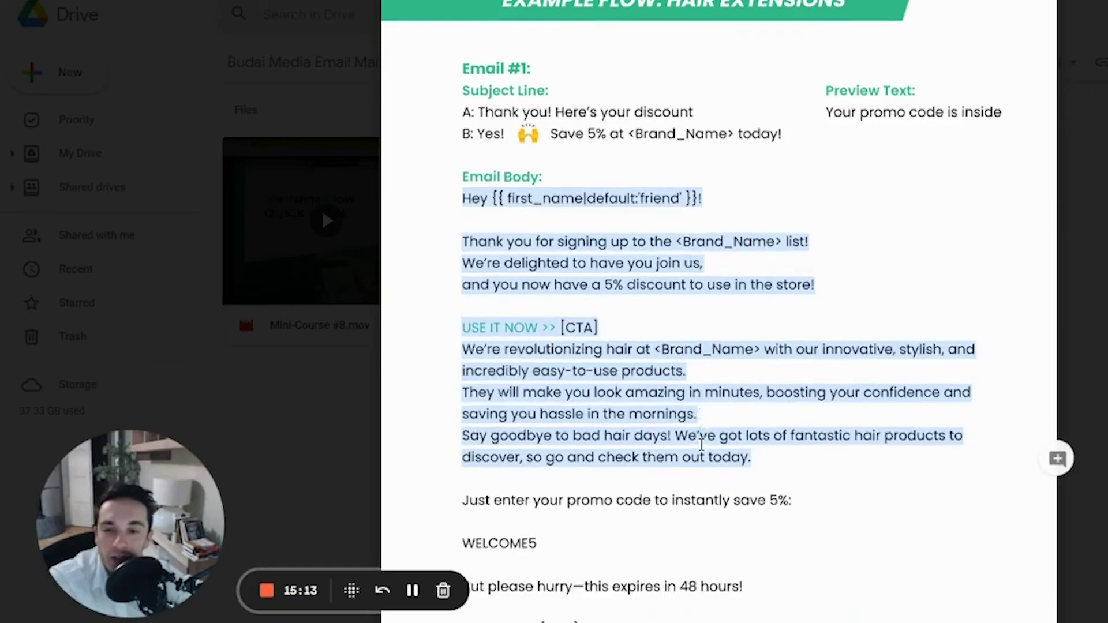
{"action": "scroll", "coordinate": [616, 433], "scroll_direction": "down", "scroll_amount": 2}
{"action": "left_click_drag", "start_coordinate": [499, 292], "coordinate": [688, 357]}
{"action": "scroll", "coordinate": [605, 413], "scroll_direction": "down", "scroll_amount": 2}
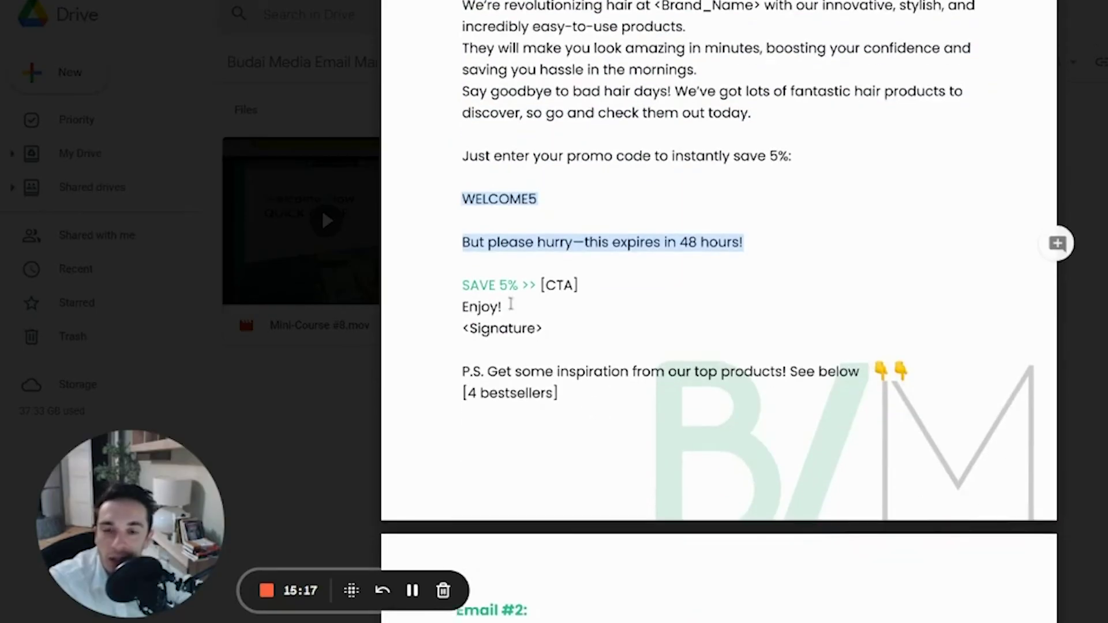
{"action": "left_click_drag", "start_coordinate": [462, 285], "coordinate": [576, 286]}
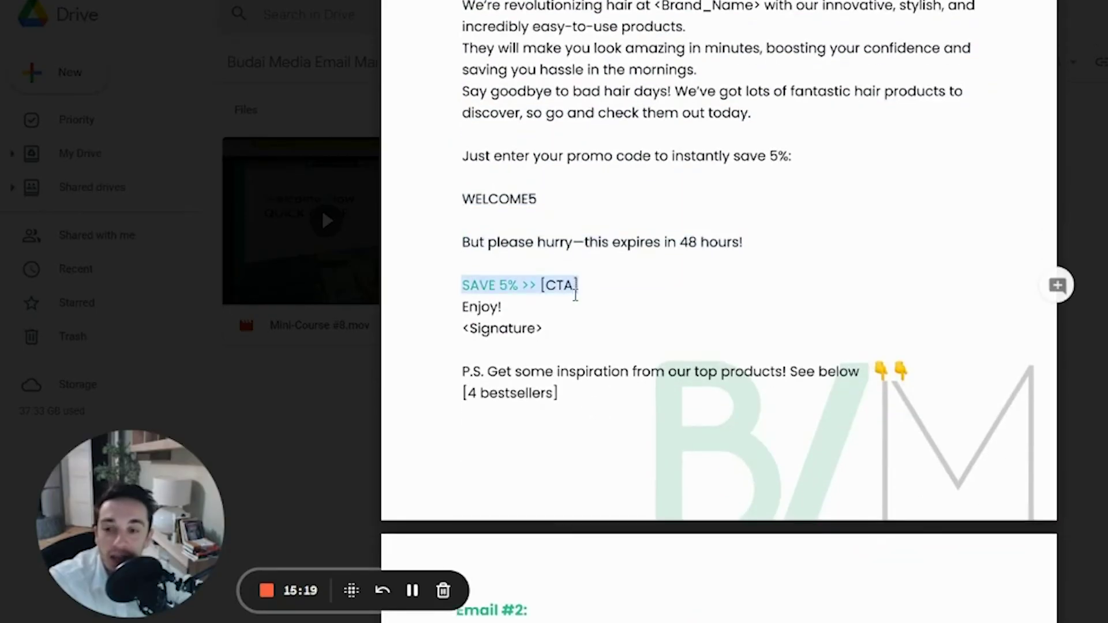
{"action": "scroll", "coordinate": [570, 383], "scroll_direction": "down", "scroll_amount": 2}
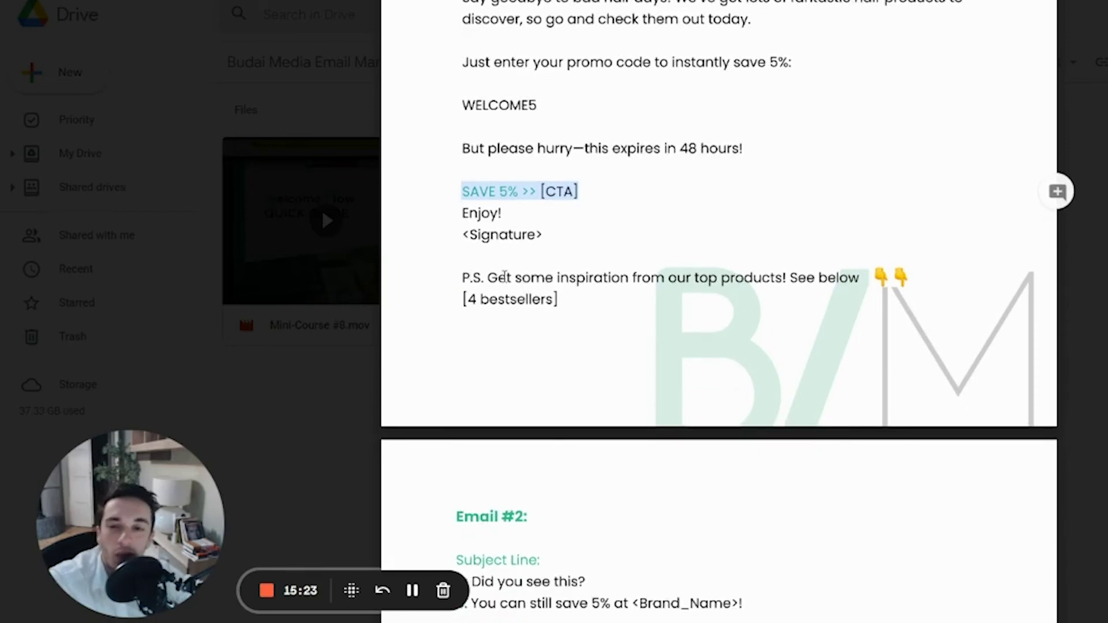
{"action": "left_click_drag", "start_coordinate": [462, 277], "coordinate": [563, 298]}
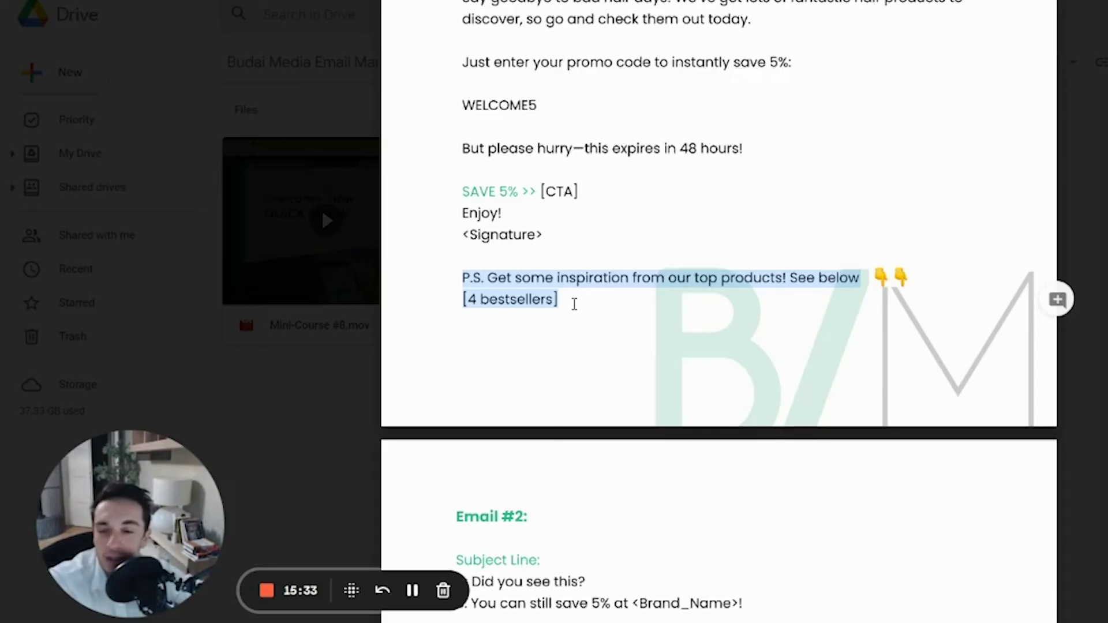
Read the example Email #2 in the guide, from its subject lines and preview text to the picture placeholder and CTA.
{"action": "scroll", "coordinate": [575, 304], "scroll_direction": "down", "scroll_amount": 5}
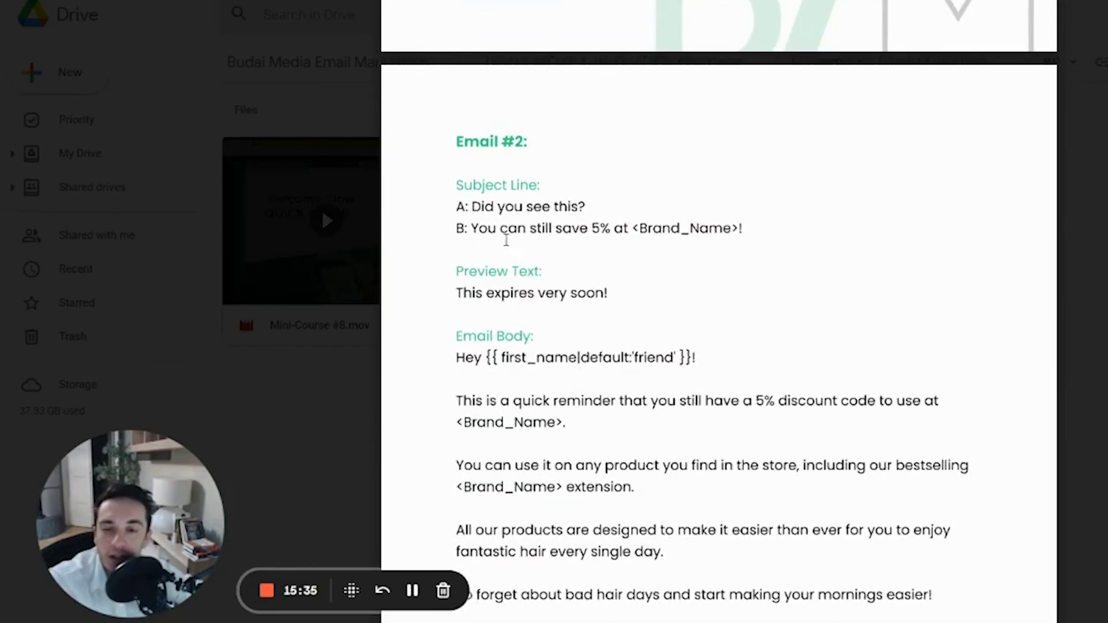
{"action": "left_click_drag", "start_coordinate": [458, 229], "coordinate": [696, 358]}
{"action": "scroll", "coordinate": [569, 353], "scroll_direction": "down", "scroll_amount": 2}
{"action": "scroll", "coordinate": [569, 353], "scroll_direction": "down", "scroll_amount": 3}
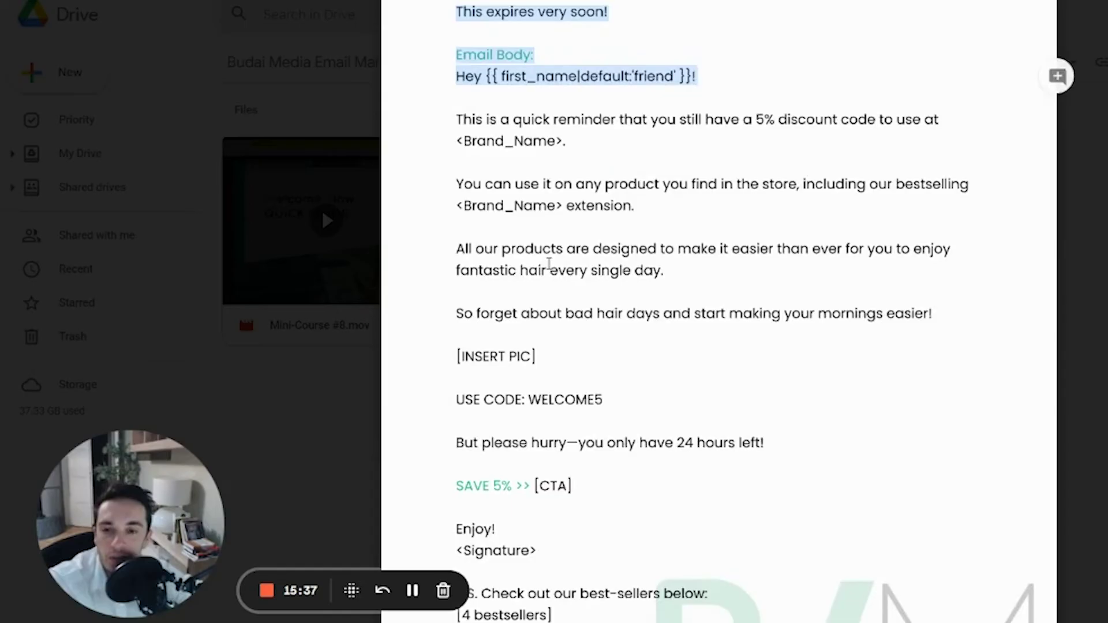
{"action": "left_click_drag", "start_coordinate": [549, 265], "coordinate": [566, 383]}
{"action": "left_click", "coordinate": [492, 340]}
{"action": "left_click_drag", "start_coordinate": [457, 356], "coordinate": [539, 367]}
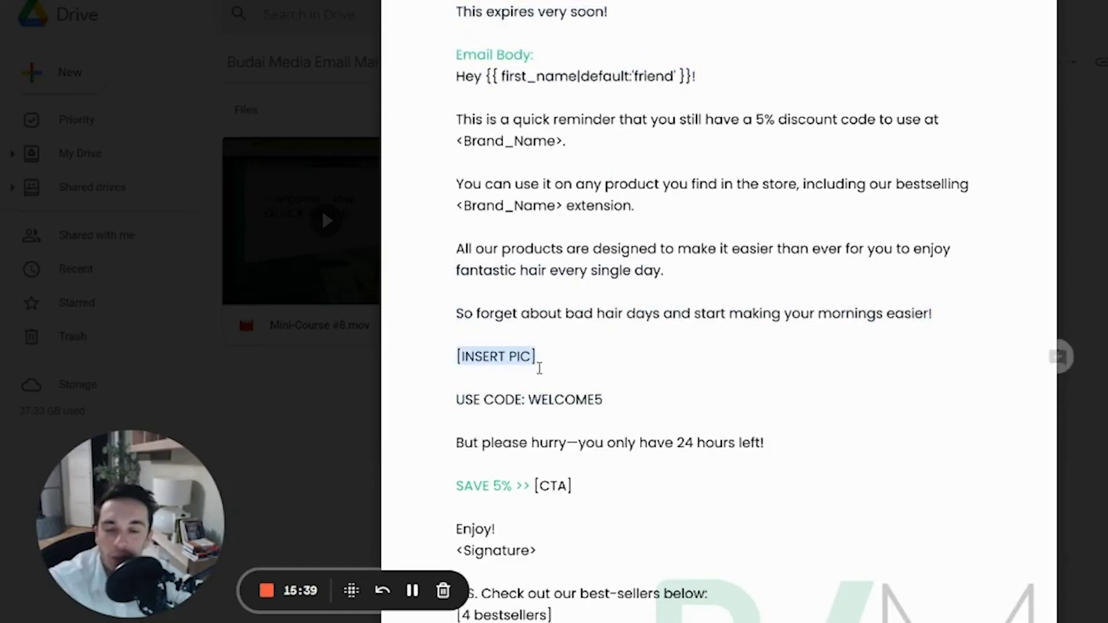
{"action": "scroll", "coordinate": [613, 484], "scroll_direction": "down", "scroll_amount": 3}
Read the subject lines and body text of the example Email #3 in the guide.
{"action": "scroll", "coordinate": [608, 453], "scroll_direction": "down", "scroll_amount": 7}
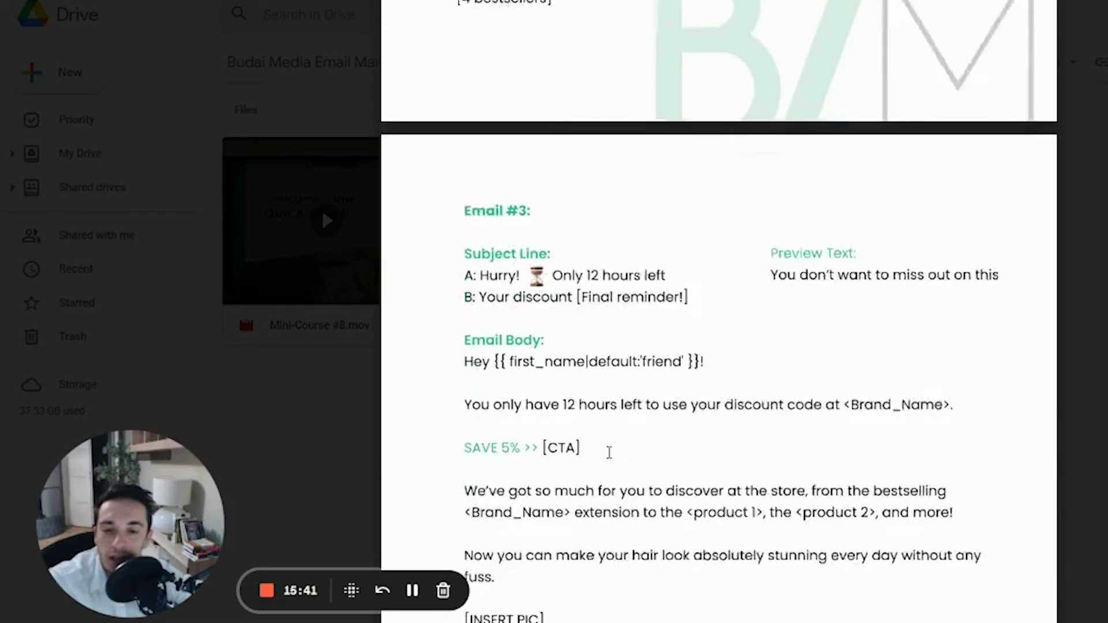
{"action": "left_click_drag", "start_coordinate": [528, 239], "coordinate": [638, 492]}
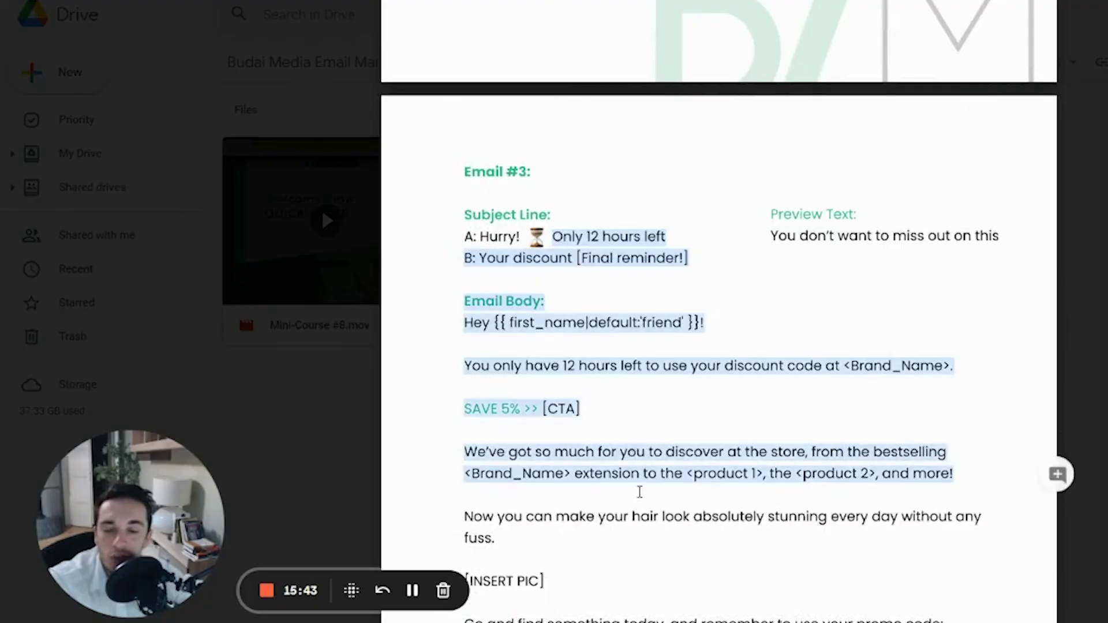
{"action": "scroll", "coordinate": [638, 492], "scroll_direction": "down", "scroll_amount": 3}
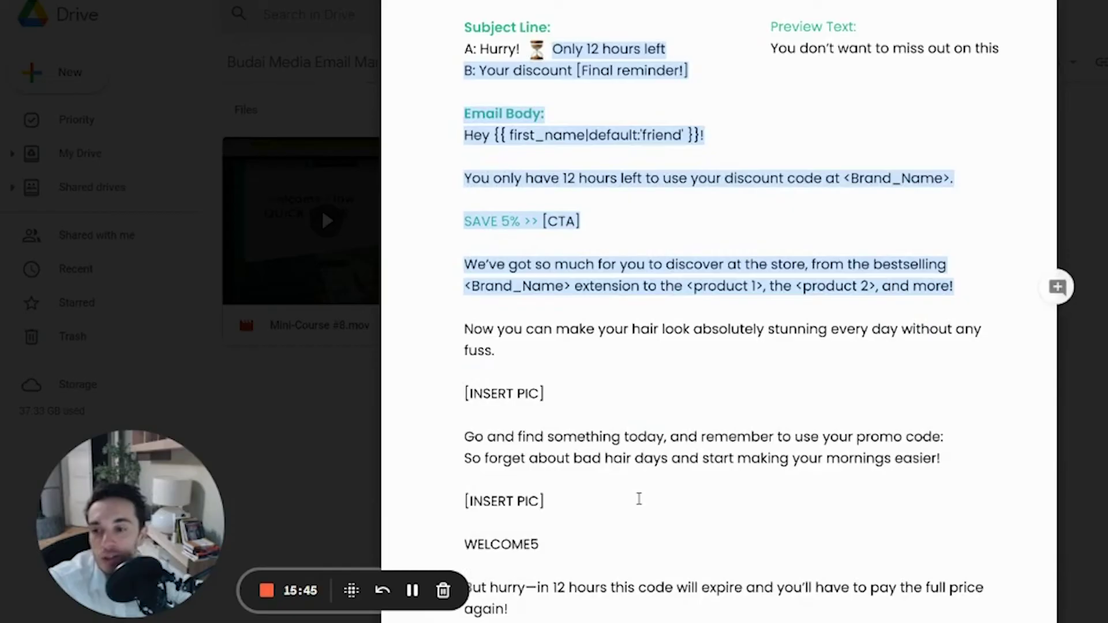
{"action": "left_click", "coordinate": [589, 320]}
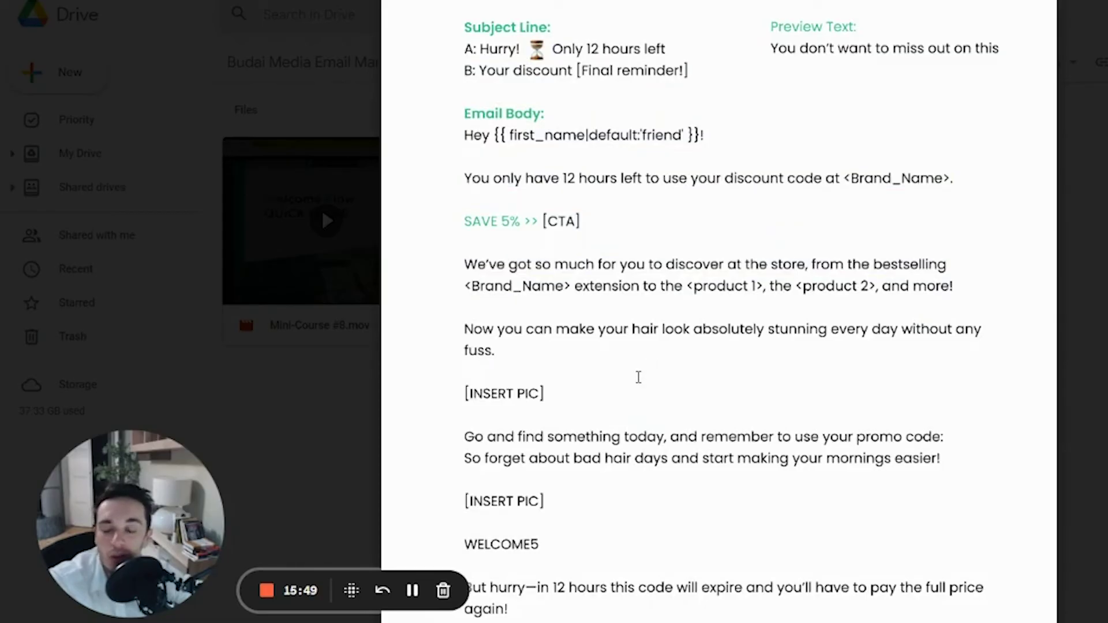
Go to the guide's Welcome Flow in Action page and examine the finished design of Email #1.
{"action": "scroll", "coordinate": [638, 376], "scroll_direction": "down", "scroll_amount": 10}
{"action": "scroll", "coordinate": [638, 376], "scroll_direction": "down", "scroll_amount": 5}
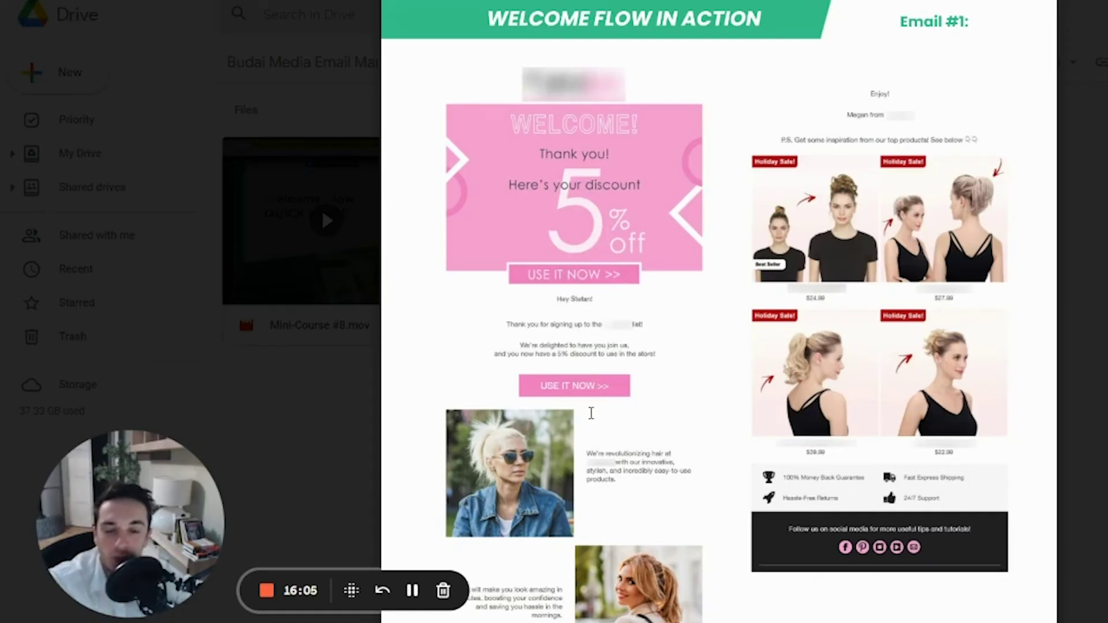
{"action": "scroll", "coordinate": [591, 414], "scroll_direction": "down", "scroll_amount": 5}
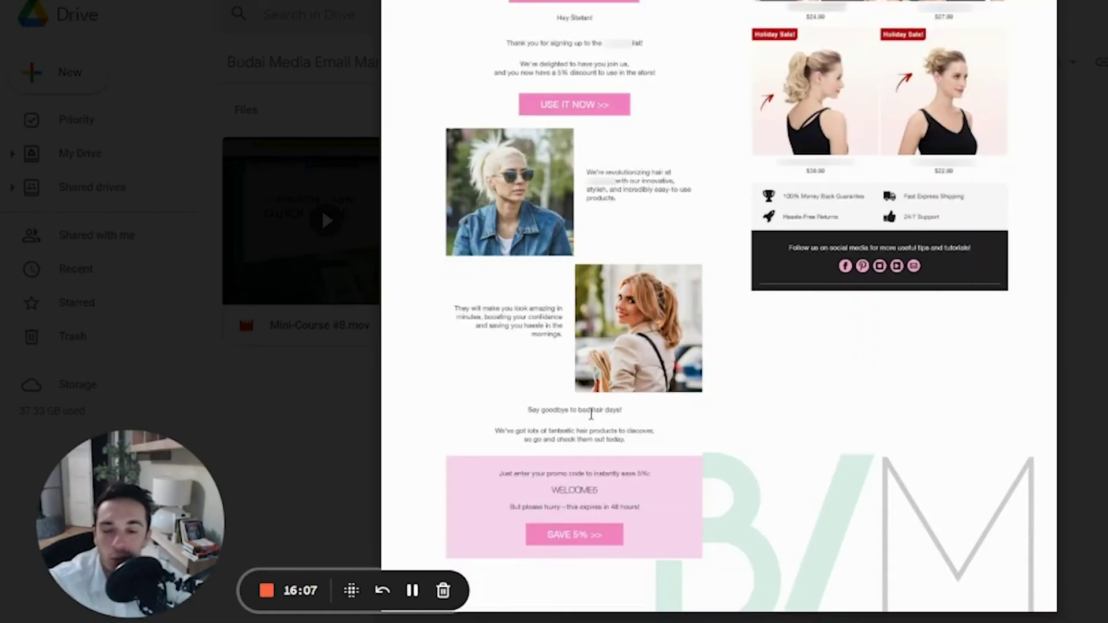
Examine the finished designs of Email #2 and Email #3 in the guide, through to its closing page.
{"action": "scroll", "coordinate": [591, 413], "scroll_direction": "down", "scroll_amount": 10}
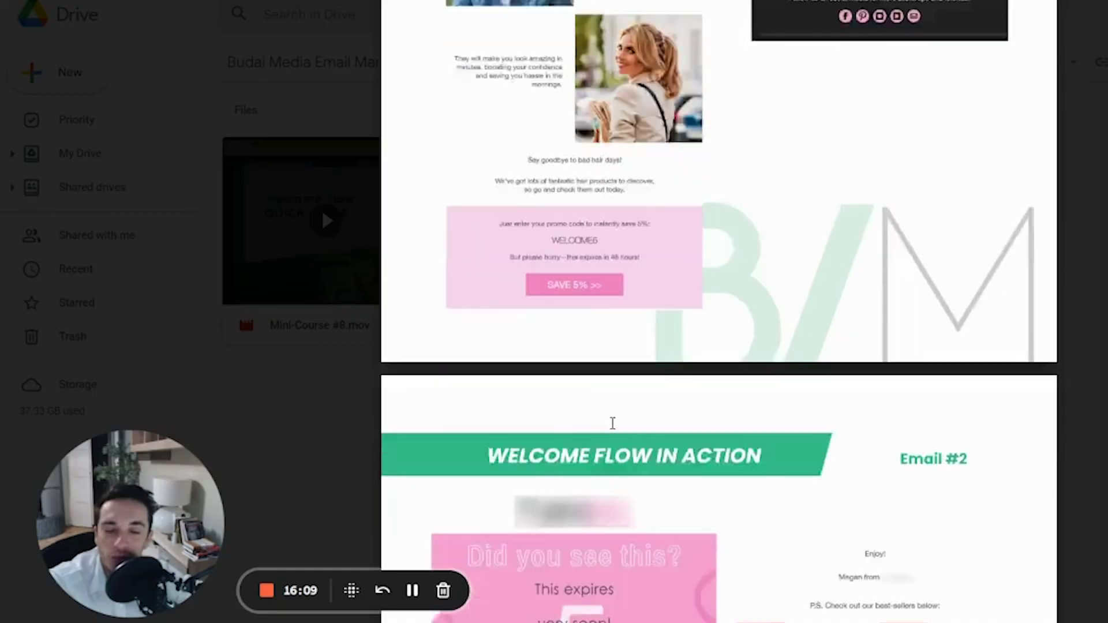
{"action": "scroll", "coordinate": [613, 424], "scroll_direction": "down", "scroll_amount": 10}
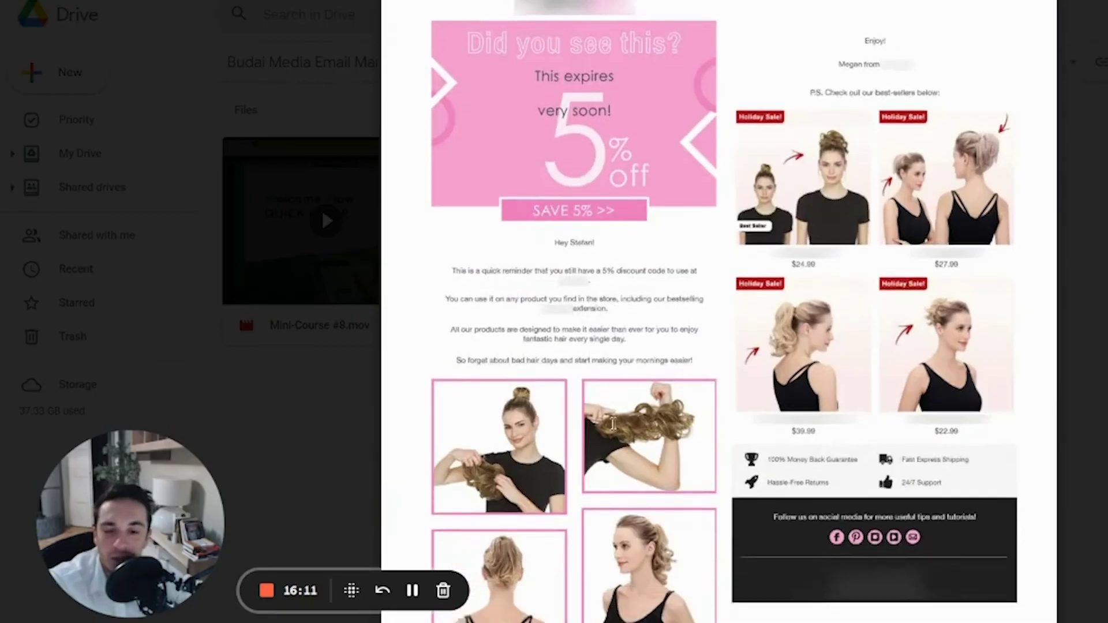
{"action": "scroll", "coordinate": [614, 424], "scroll_direction": "down", "scroll_amount": 9}
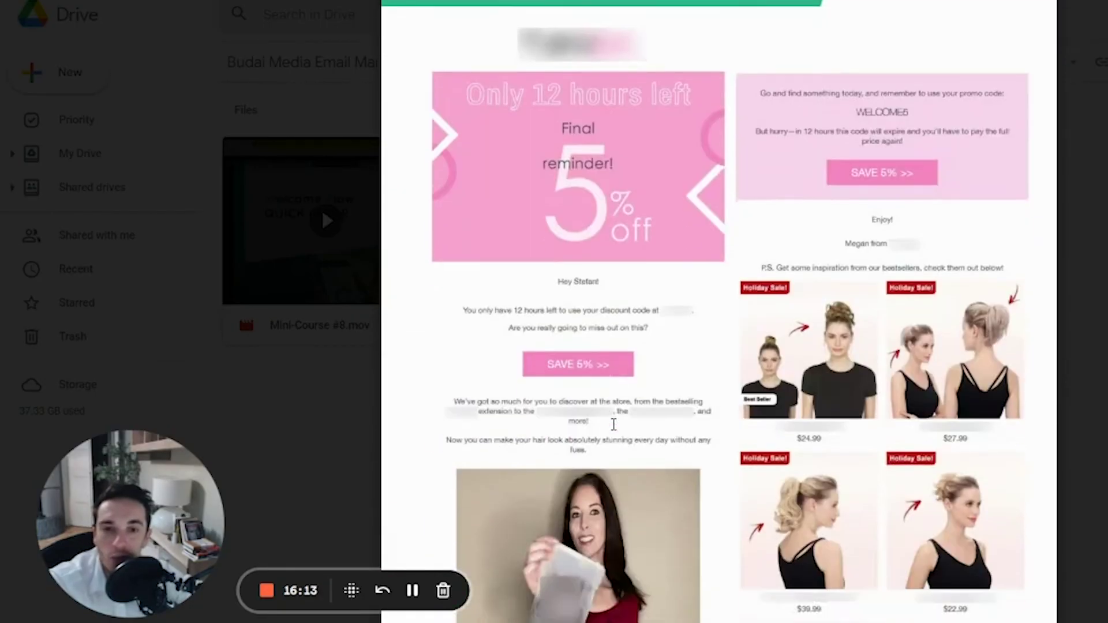
{"action": "scroll", "coordinate": [582, 204], "scroll_direction": "down", "scroll_amount": 4}
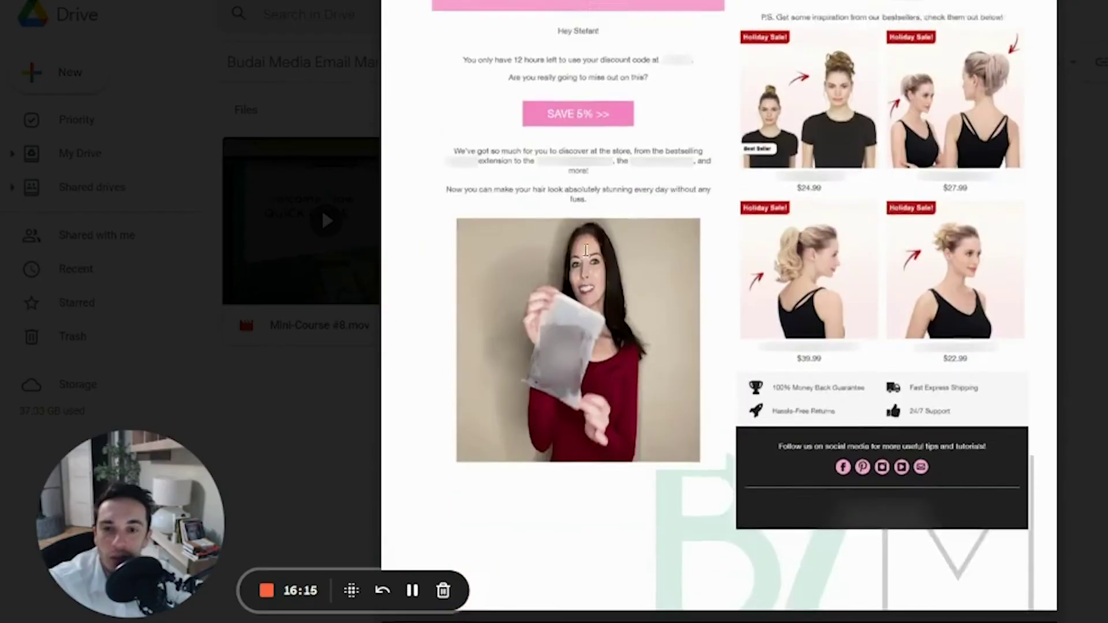
{"action": "scroll", "coordinate": [584, 173], "scroll_direction": "up", "scroll_amount": 5}
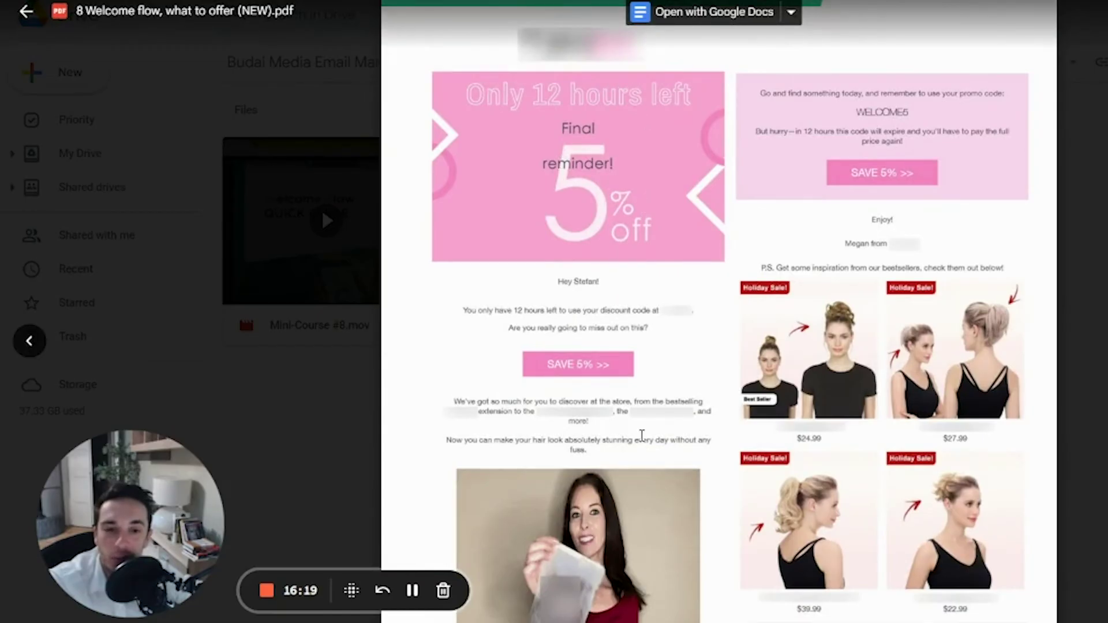
{"action": "scroll", "coordinate": [642, 435], "scroll_direction": "down", "scroll_amount": 15}
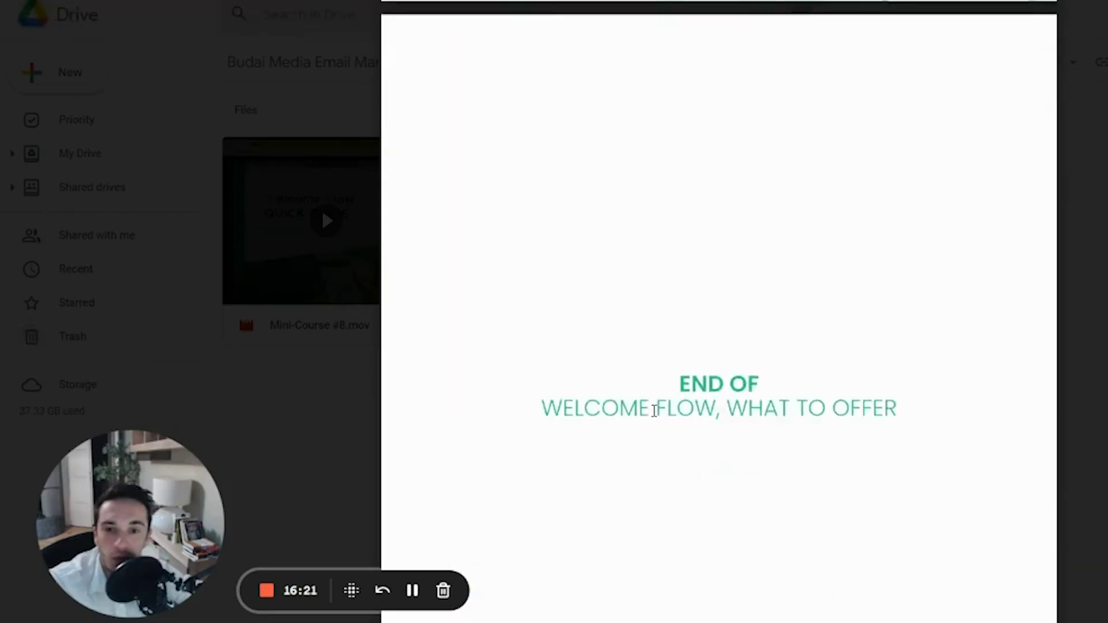
{"action": "scroll", "coordinate": [653, 410], "scroll_direction": "down", "scroll_amount": 3}
{"action": "scroll", "coordinate": [762, 328], "scroll_direction": "up", "scroll_amount": 10}
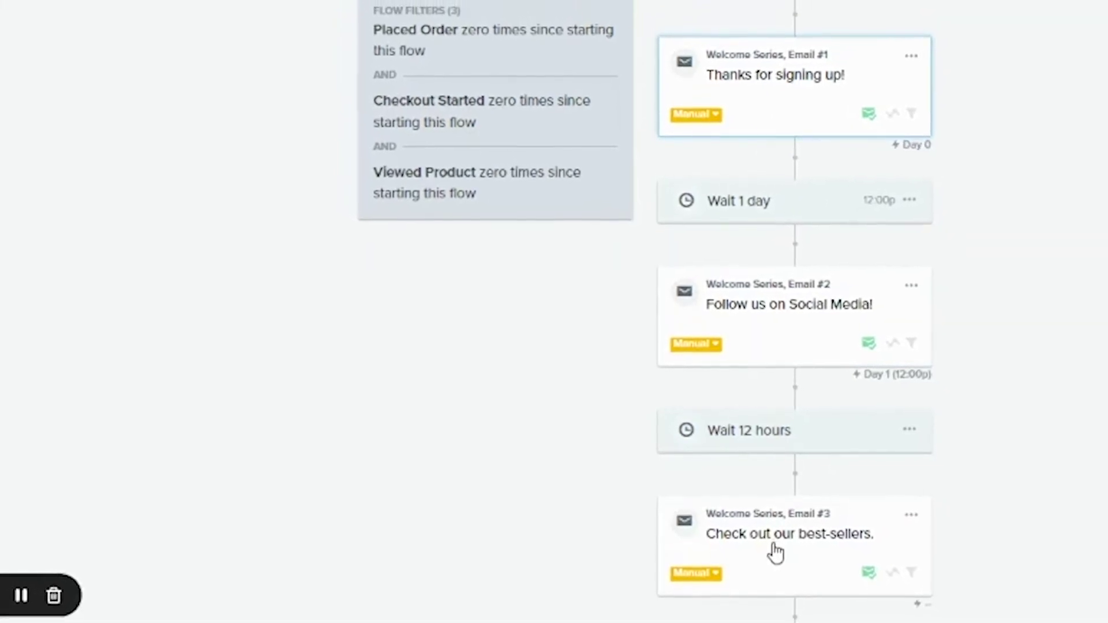
In the Klaviyo welcome flow, insert an SMS action between the 12-hour delay and Email #3.
{"action": "left_click", "coordinate": [755, 317]}
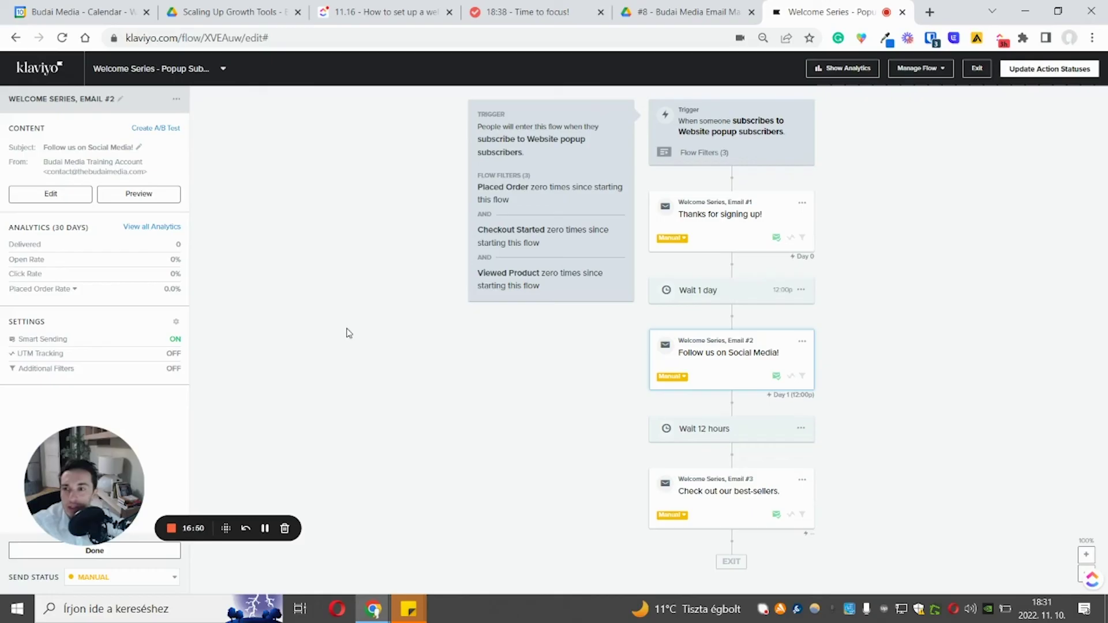
{"action": "left_click", "coordinate": [94, 550]}
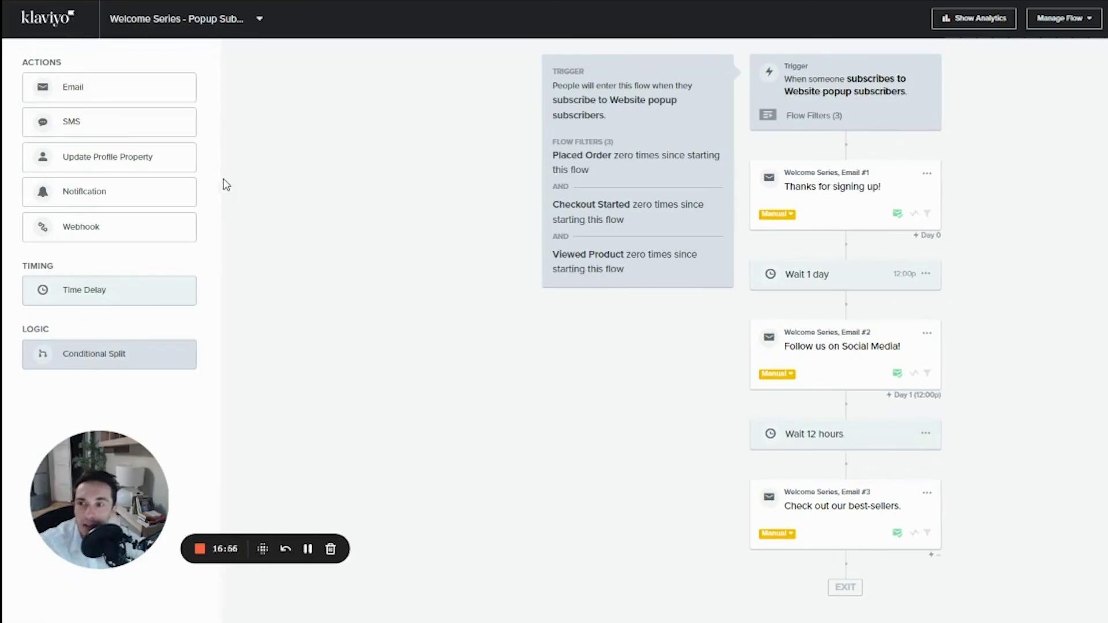
{"action": "left_click_drag", "start_coordinate": [113, 120], "coordinate": [860, 519]}
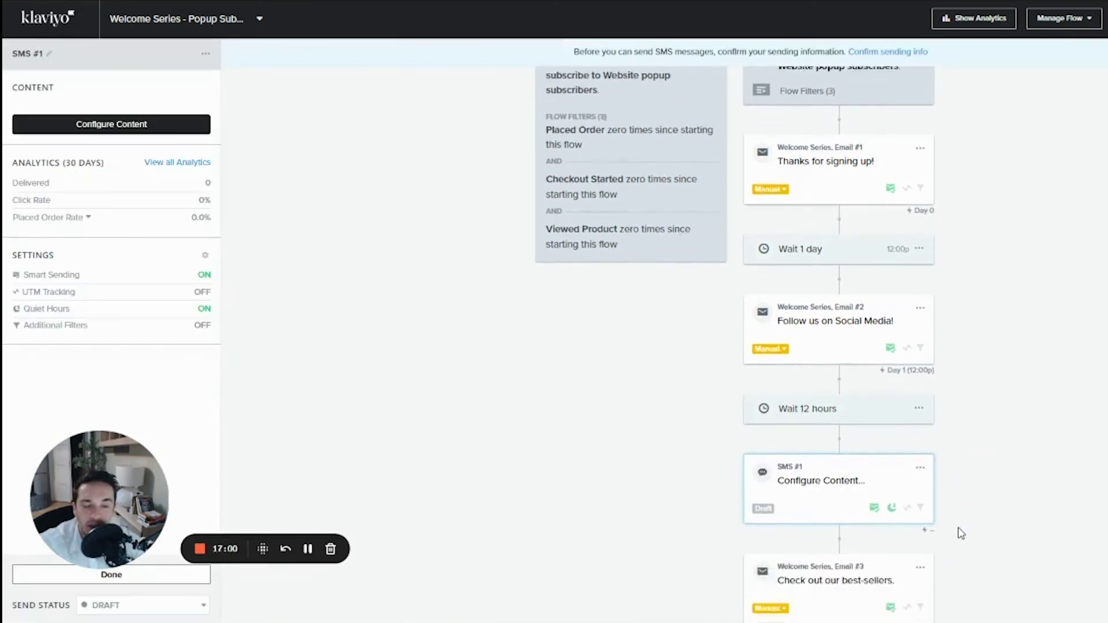
Set the time delay between Email #2 and the SMS to 10 hours and save it.
{"action": "scroll", "coordinate": [837, 455], "scroll_direction": "down", "scroll_amount": 1}
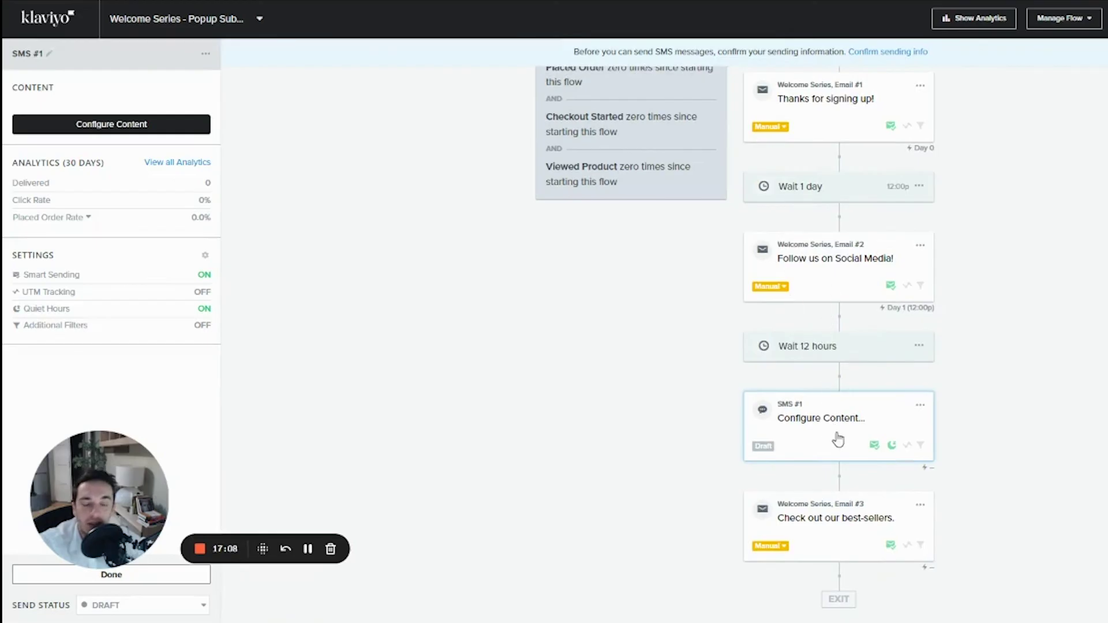
{"action": "left_click", "coordinate": [805, 354]}
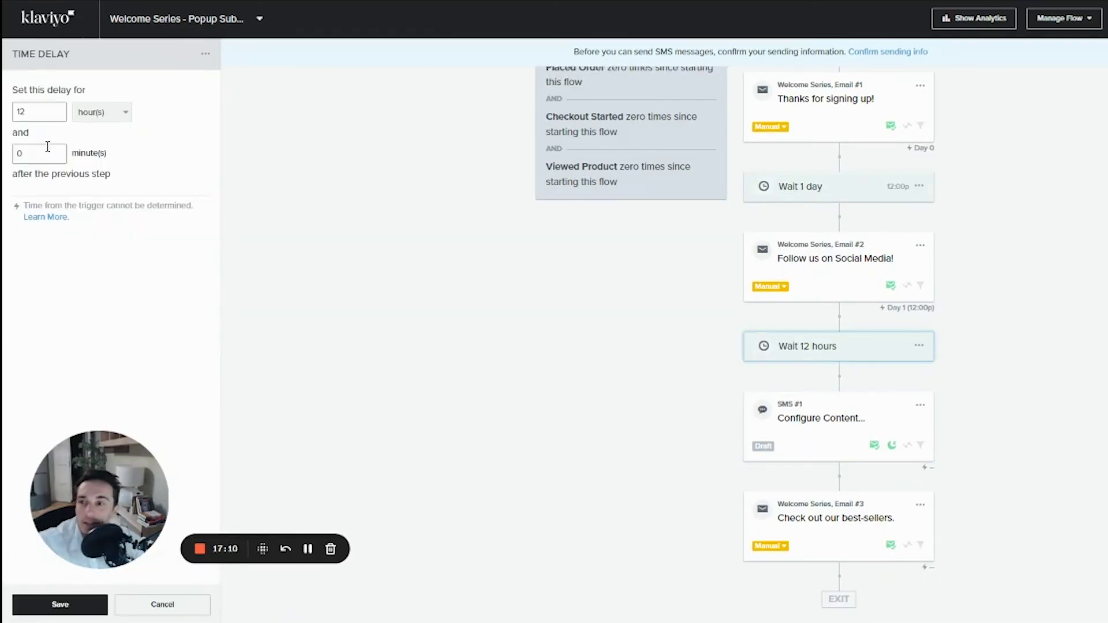
{"action": "left_click", "coordinate": [67, 603]}
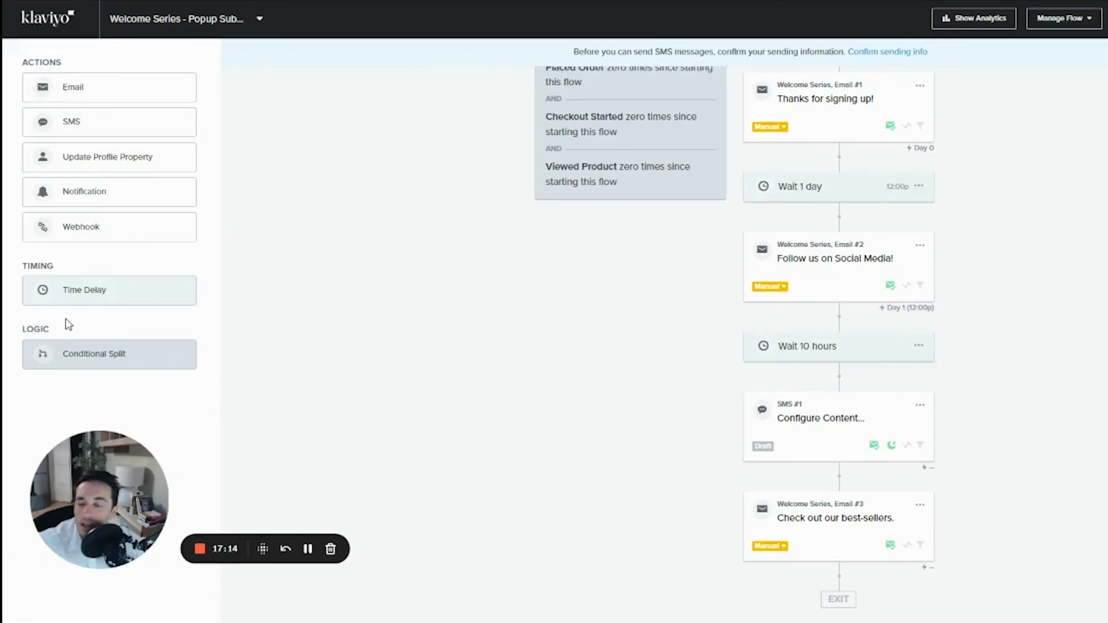
Add a time delay of 2 hours between the SMS and Email #3 and save it.
{"action": "left_click_drag", "start_coordinate": [65, 289], "coordinate": [831, 522]}
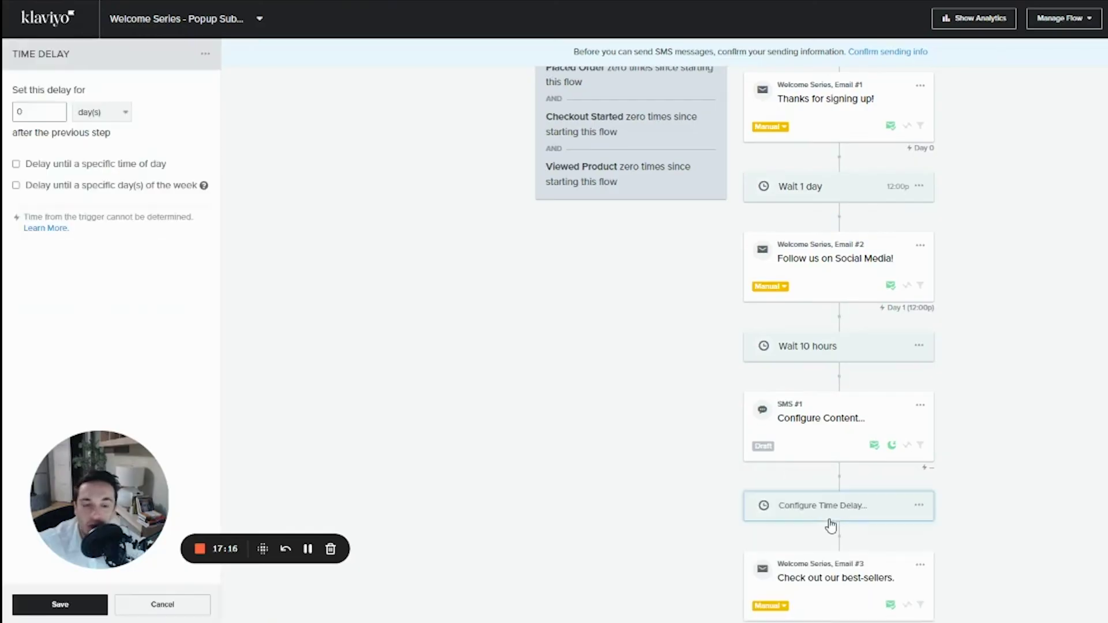
{"action": "left_click", "coordinate": [91, 118]}
{"action": "left_click", "coordinate": [90, 151]}
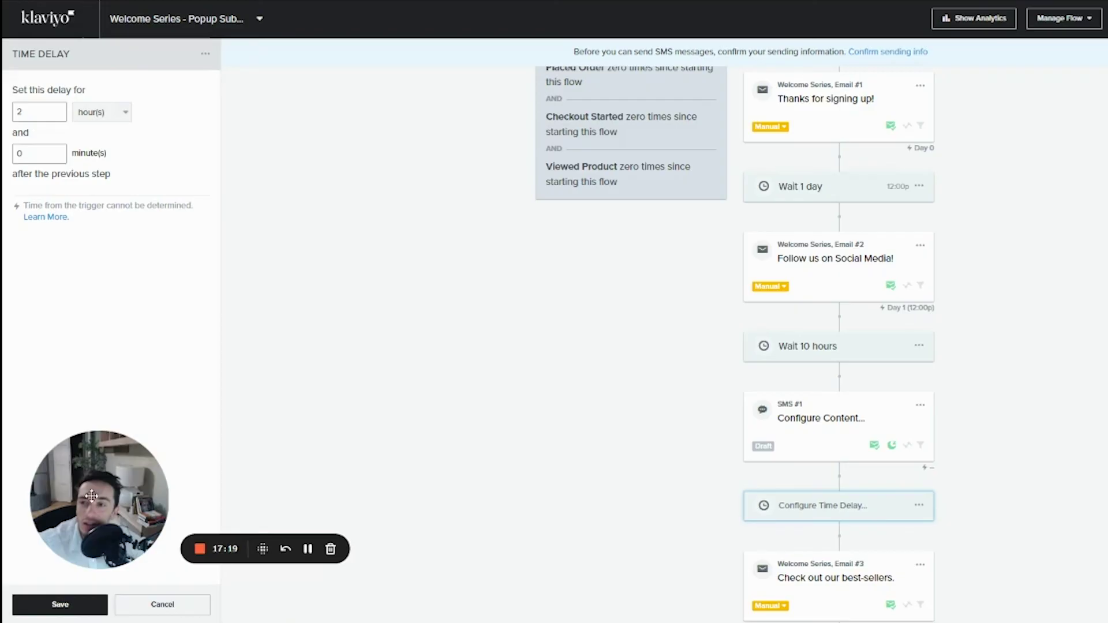
{"action": "left_click", "coordinate": [55, 602]}
{"action": "scroll", "coordinate": [886, 473], "scroll_direction": "down", "scroll_amount": 1}
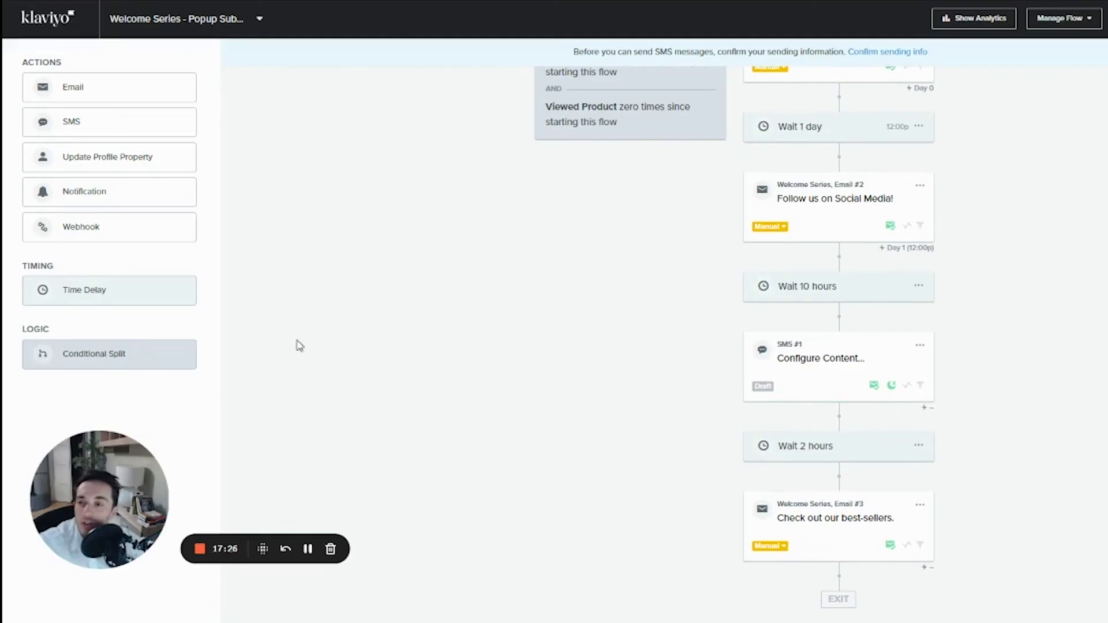
{"action": "scroll", "coordinate": [537, 245], "scroll_direction": "up", "scroll_amount": 3}
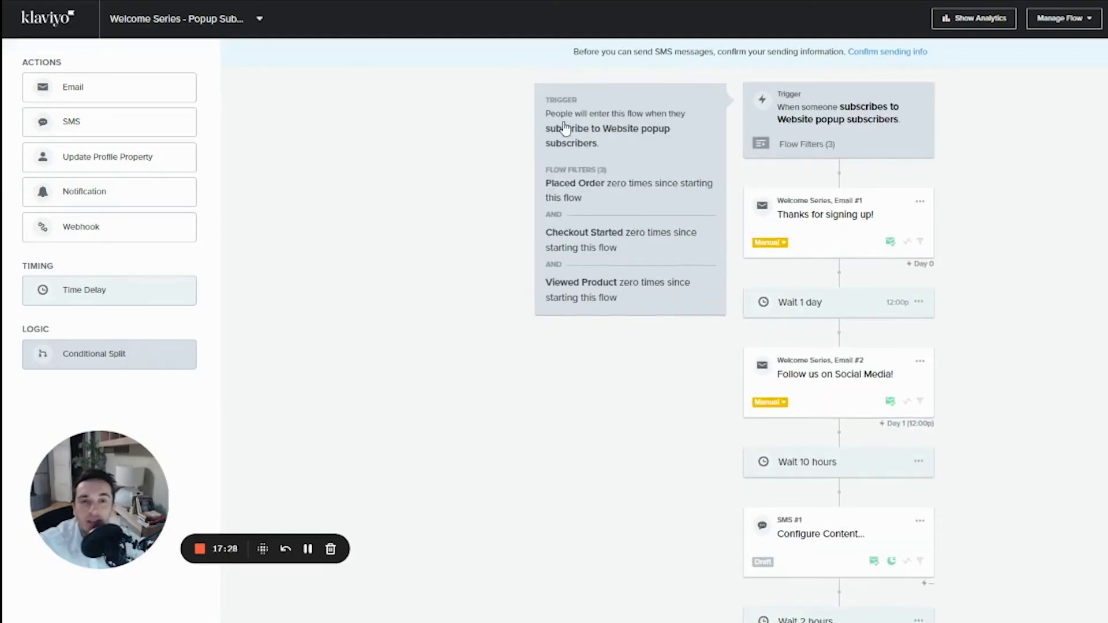